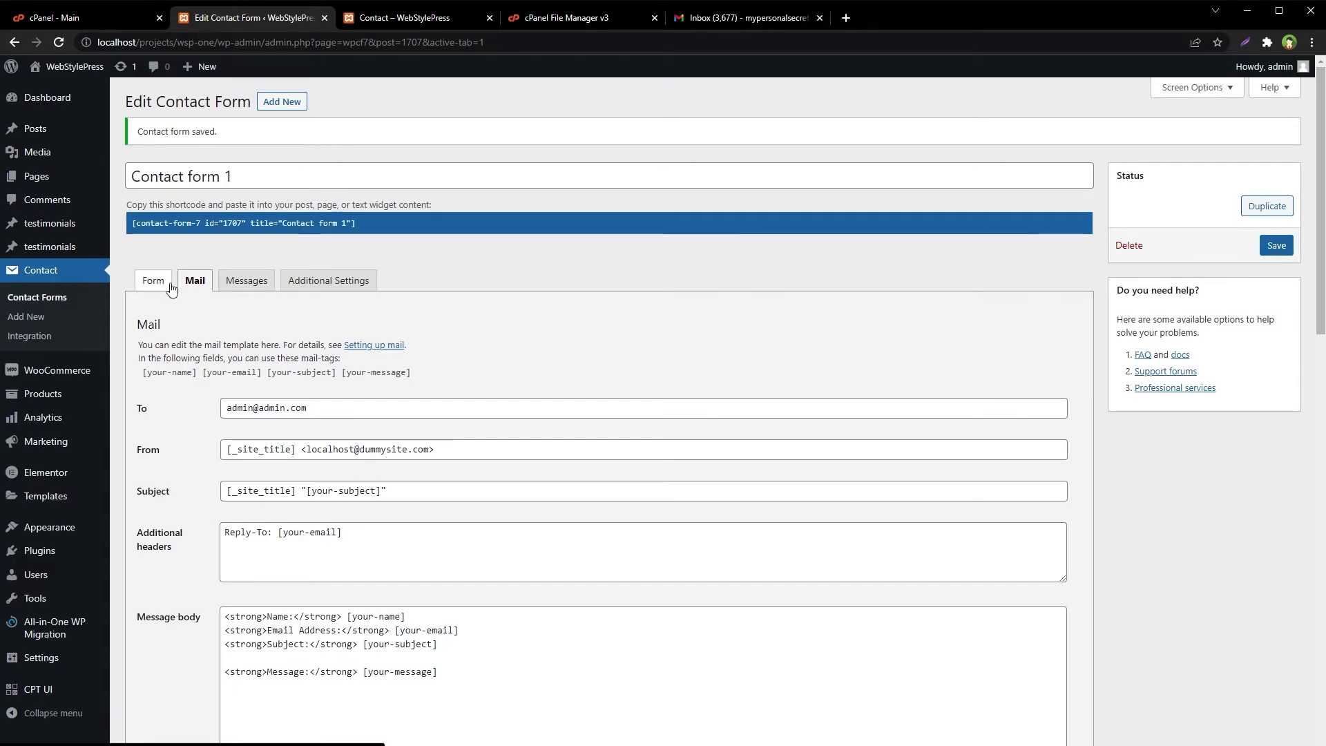
scroll(722, 356, "down", 10)
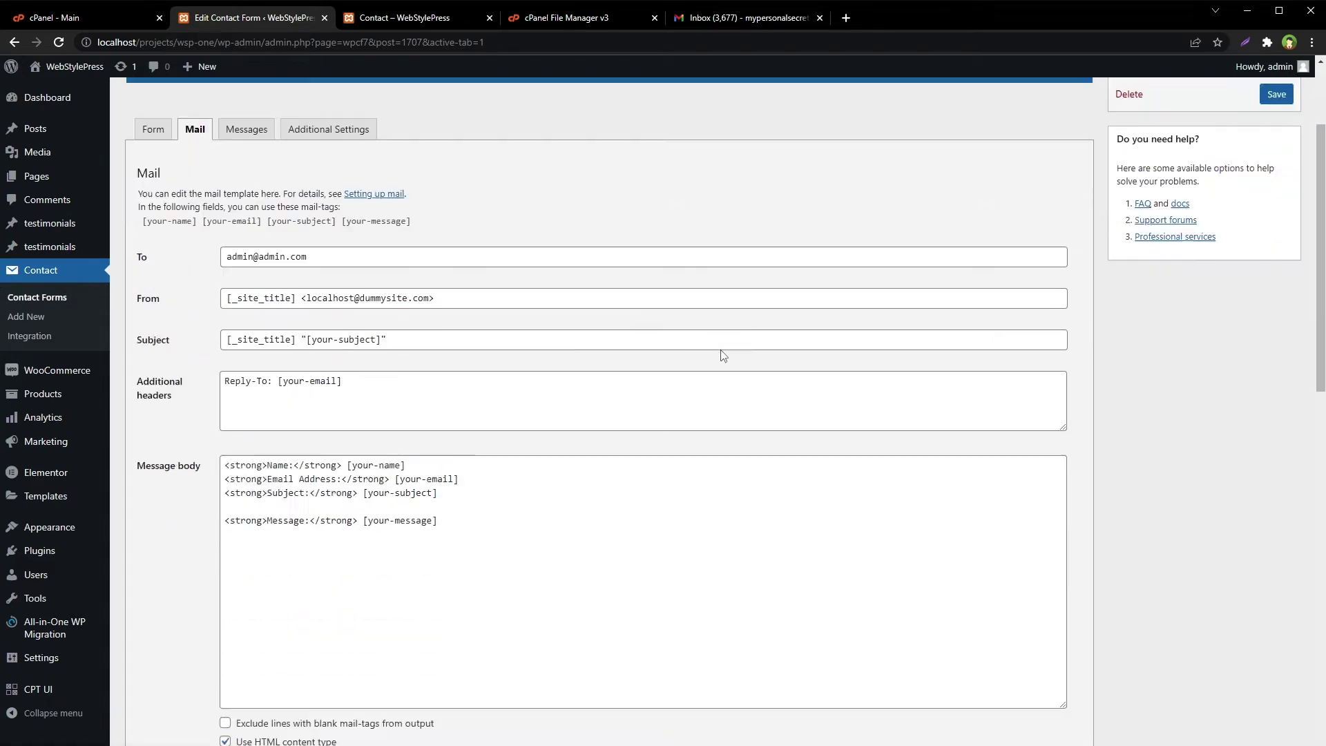
scroll(722, 356, "down", 1)
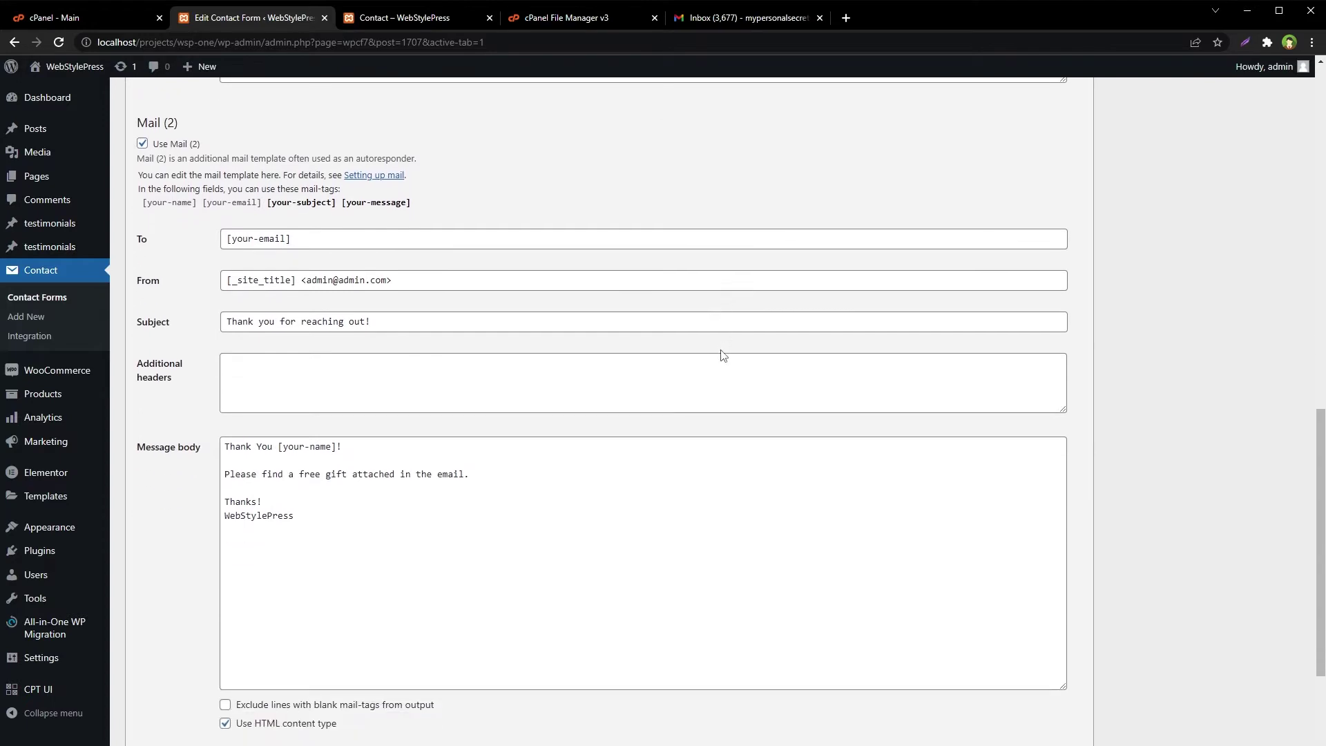
left_click_drag(201, 125, 148, 119)
scroll(561, 190, "down", 3)
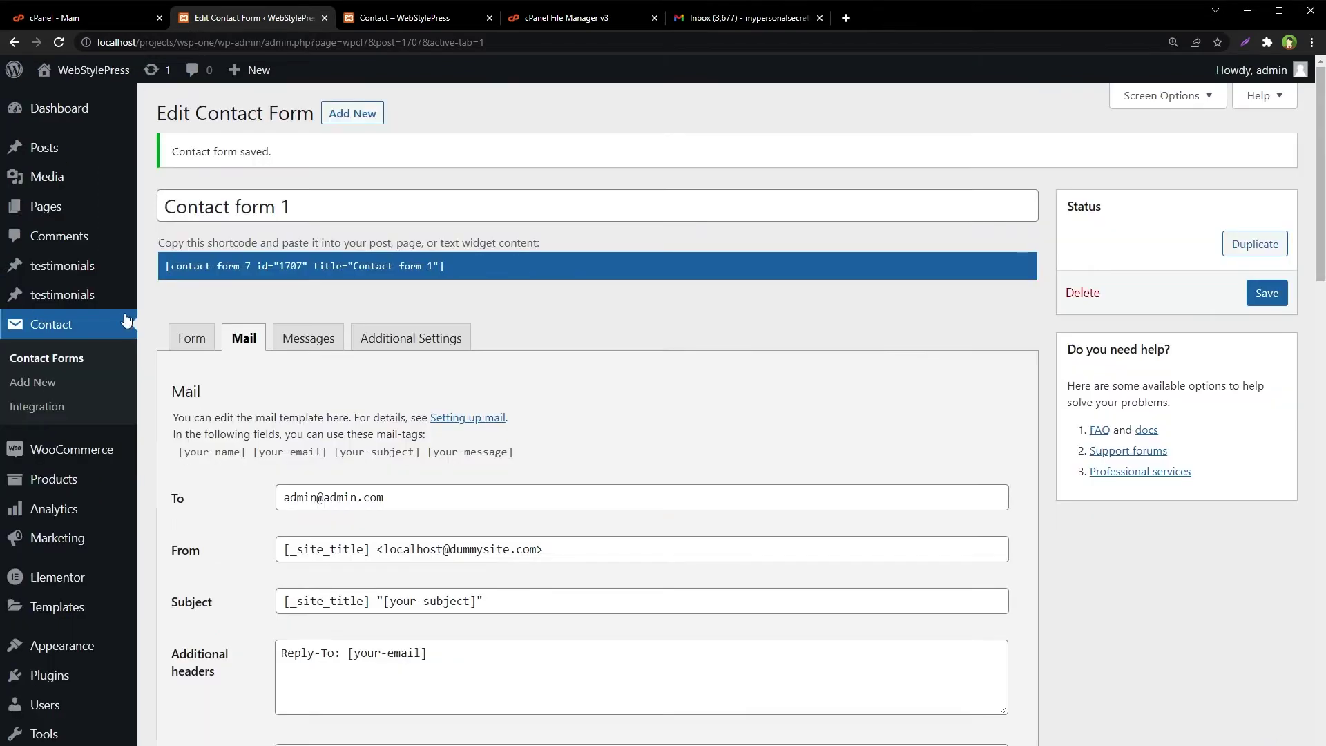
Open the Media Library in a new tab and copy the File URL of free-pdf-1.pdf
mouse_move(62, 178)
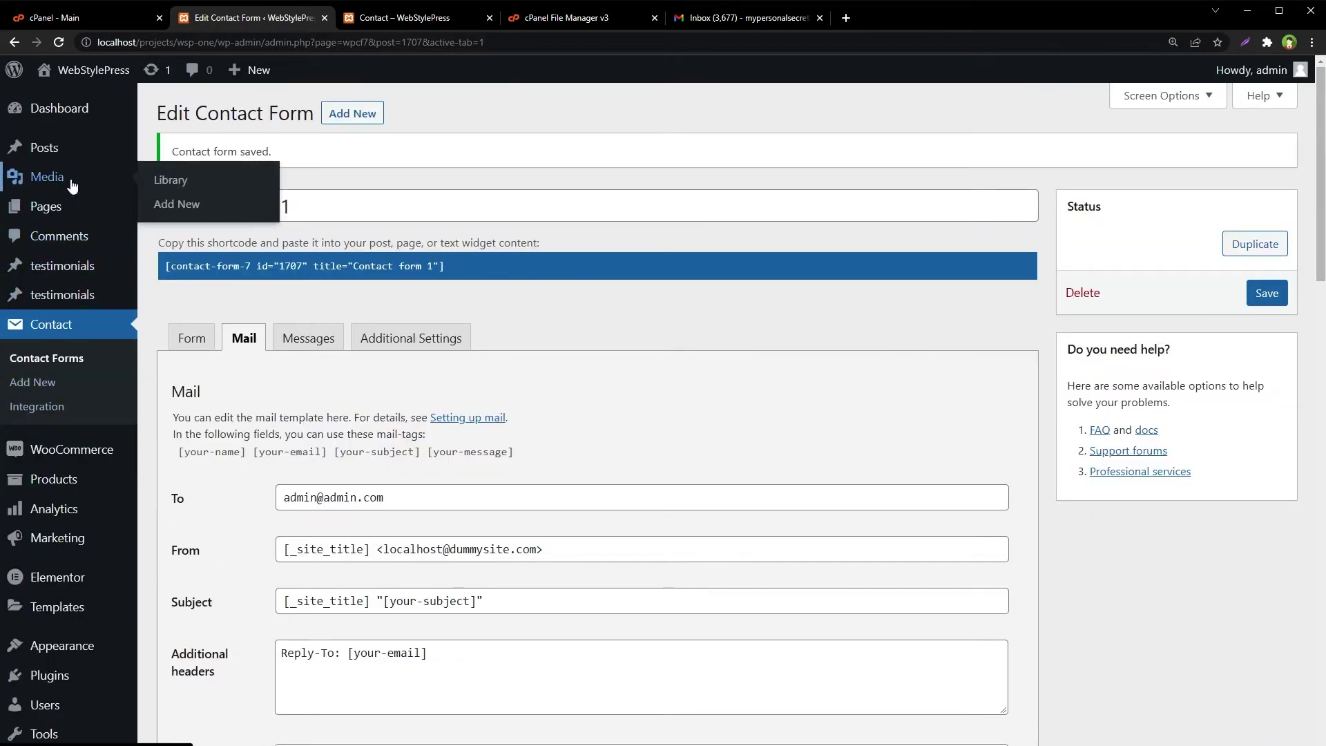
middle_click(169, 179)
left_click(413, 16)
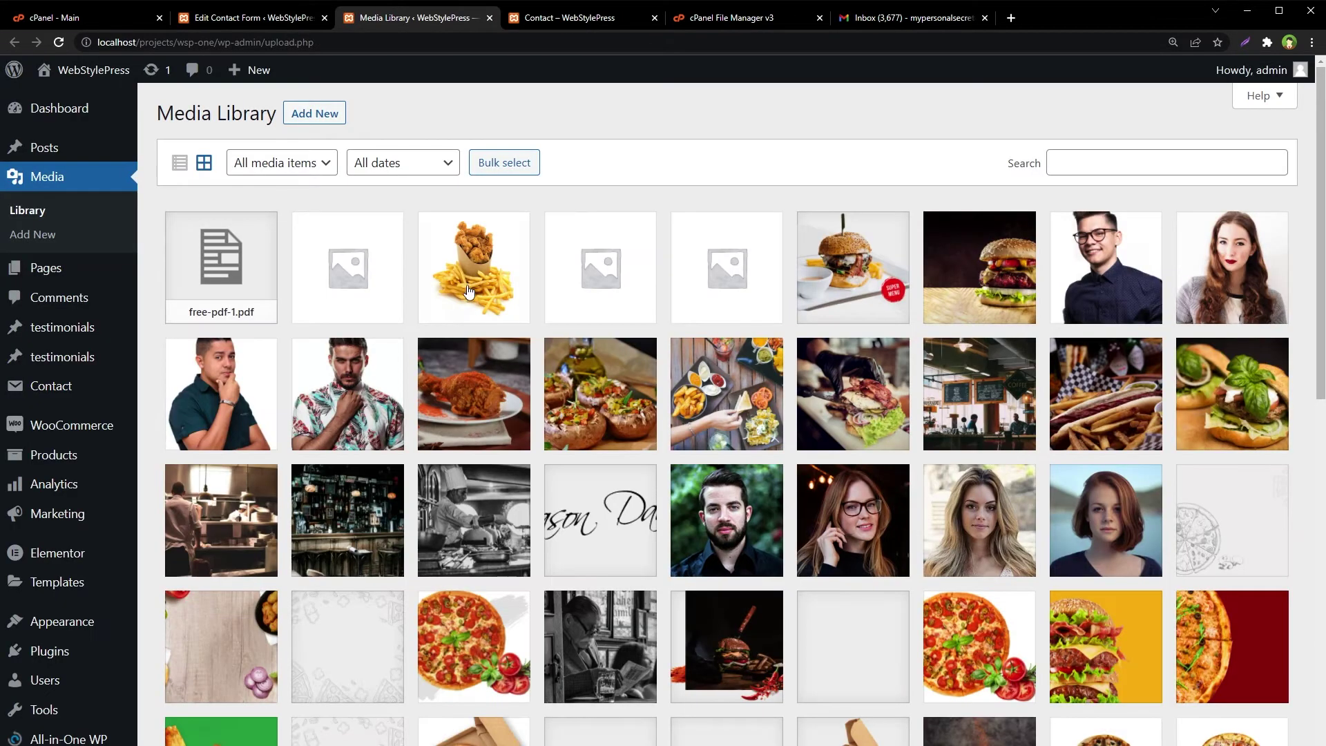
left_click(245, 276)
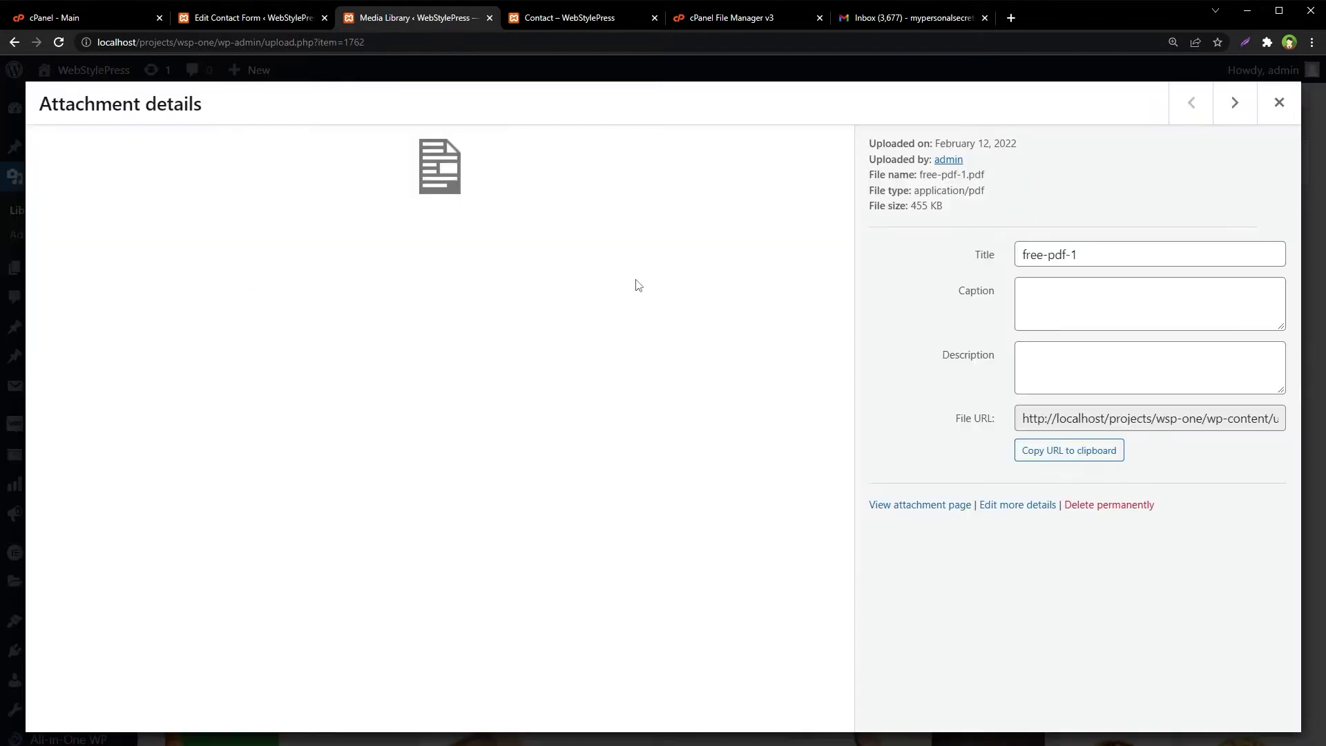
double_click(1085, 418)
left_click(1084, 418)
key("ctrl+c")
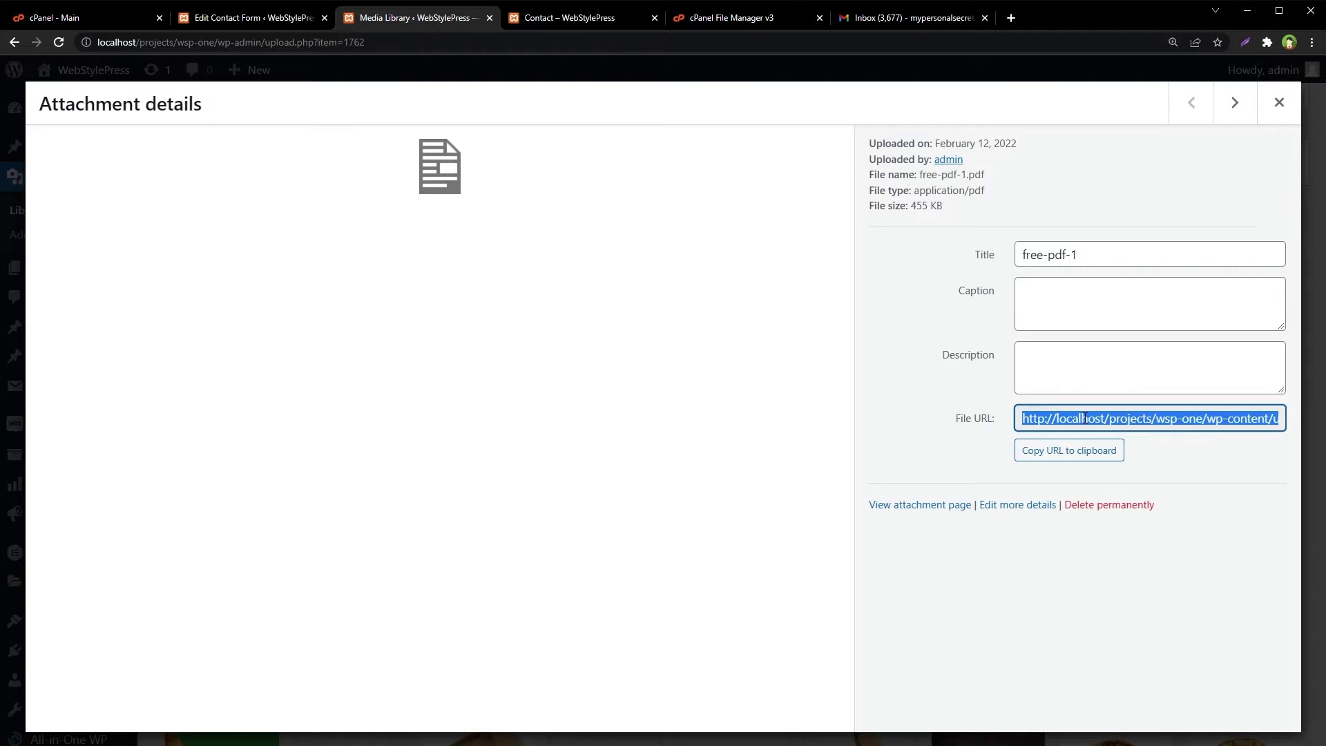
key("Escape")
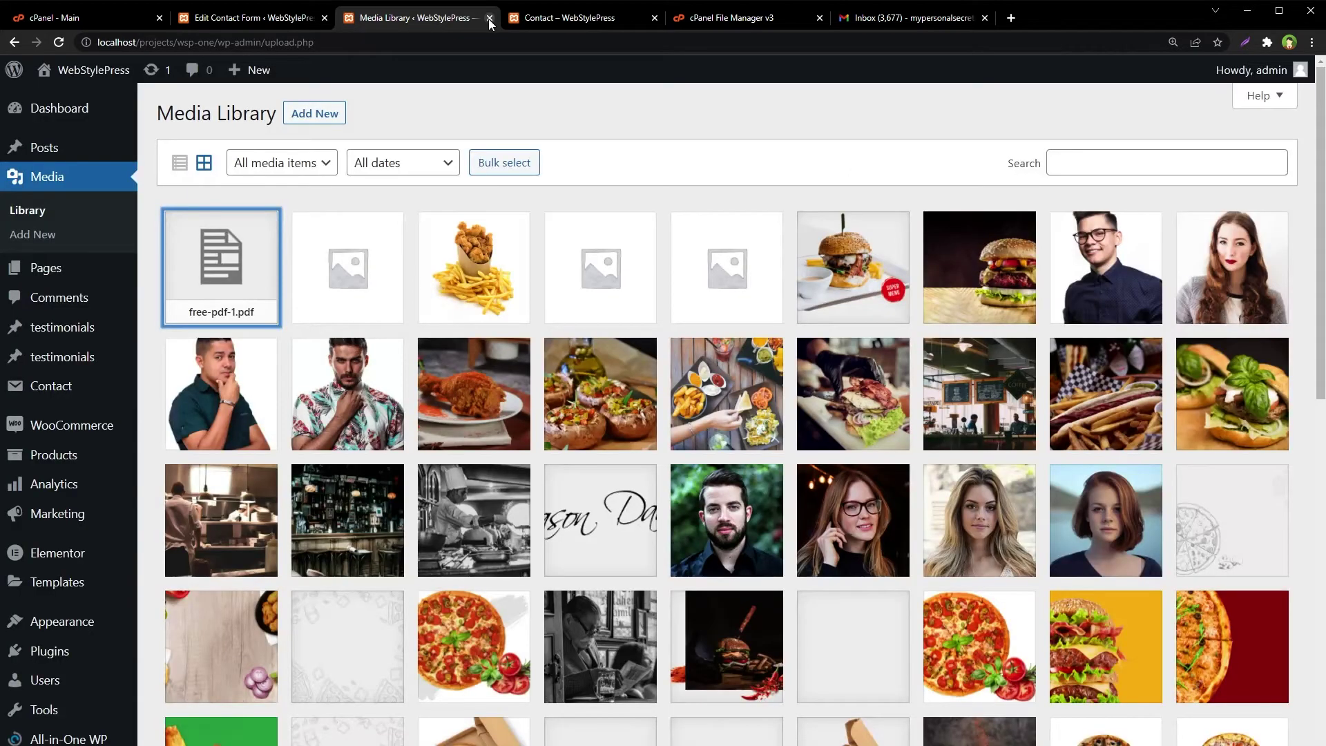
Paste the free-pdf-1.pdf URL into the Mail (2) File attachments field
left_click(490, 18)
scroll(701, 322, "down", 15)
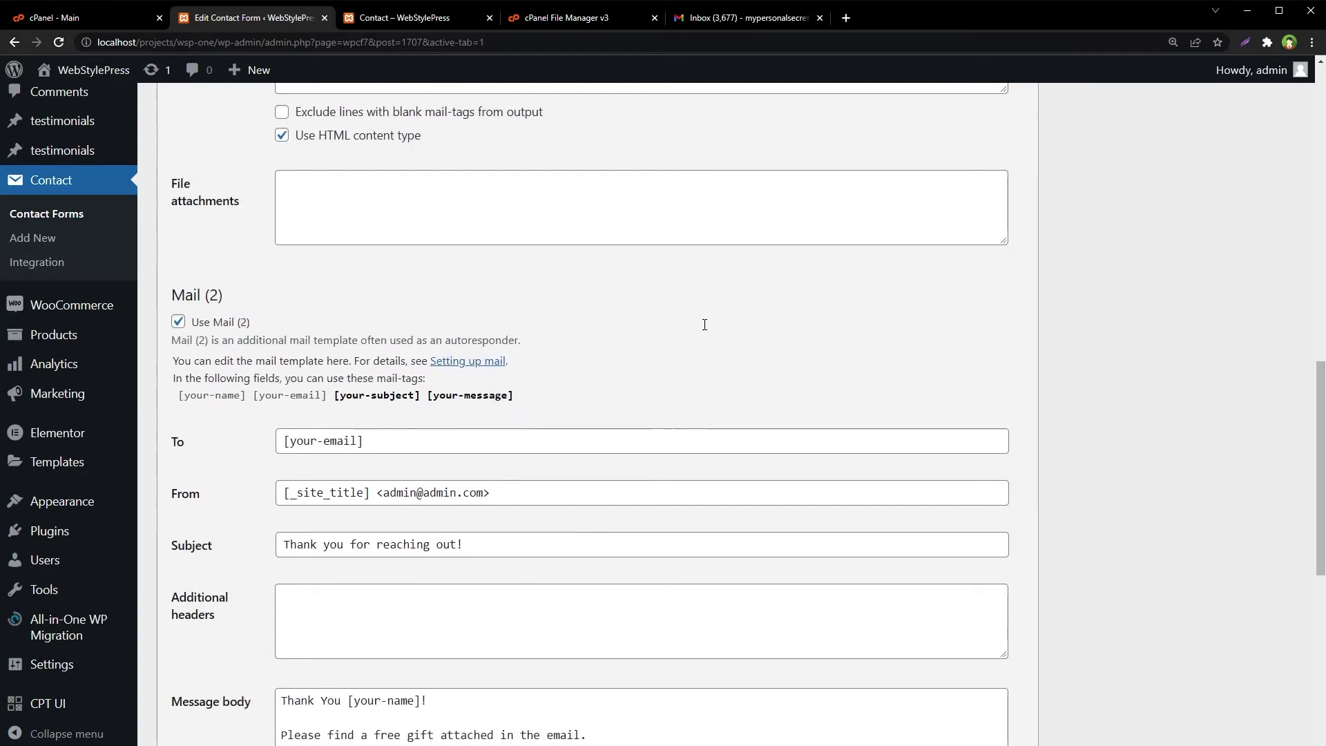
left_click_drag(258, 296, 170, 296)
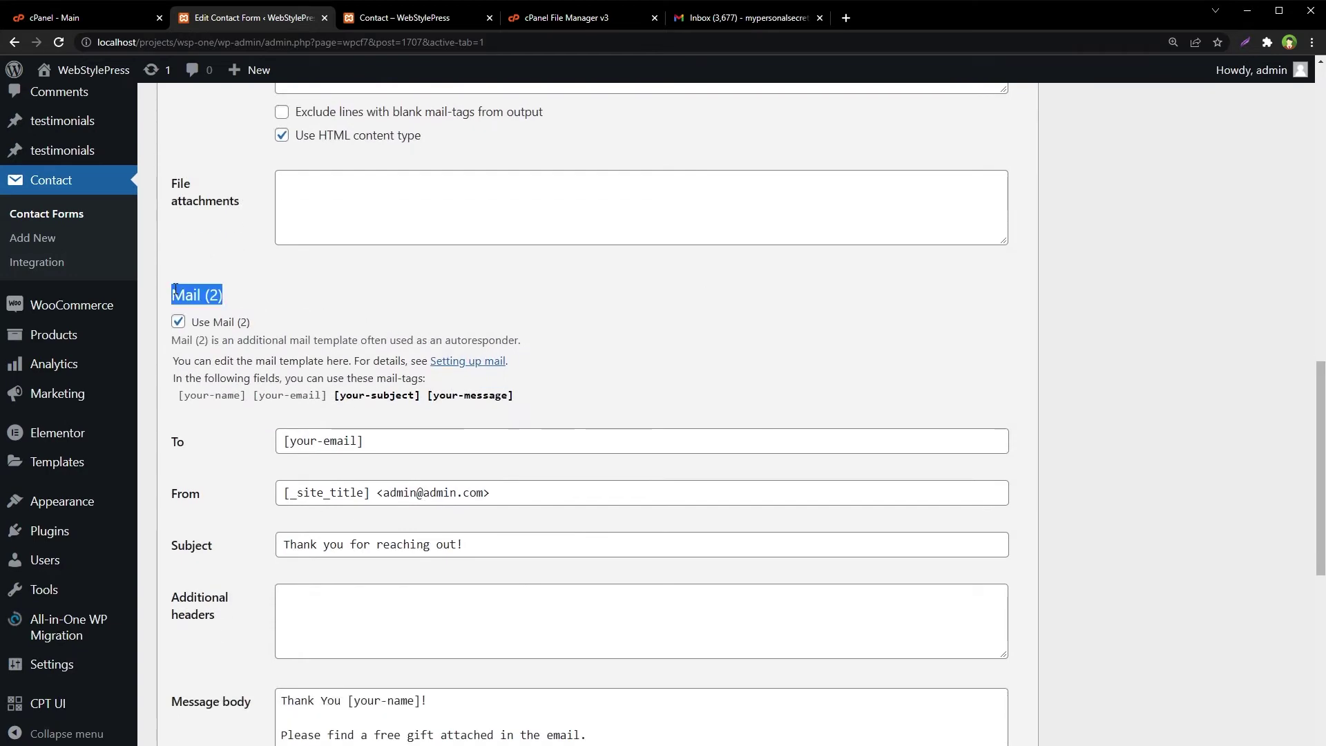
scroll(681, 325, "down", 5)
scroll(683, 325, "down", 3)
left_click(433, 536)
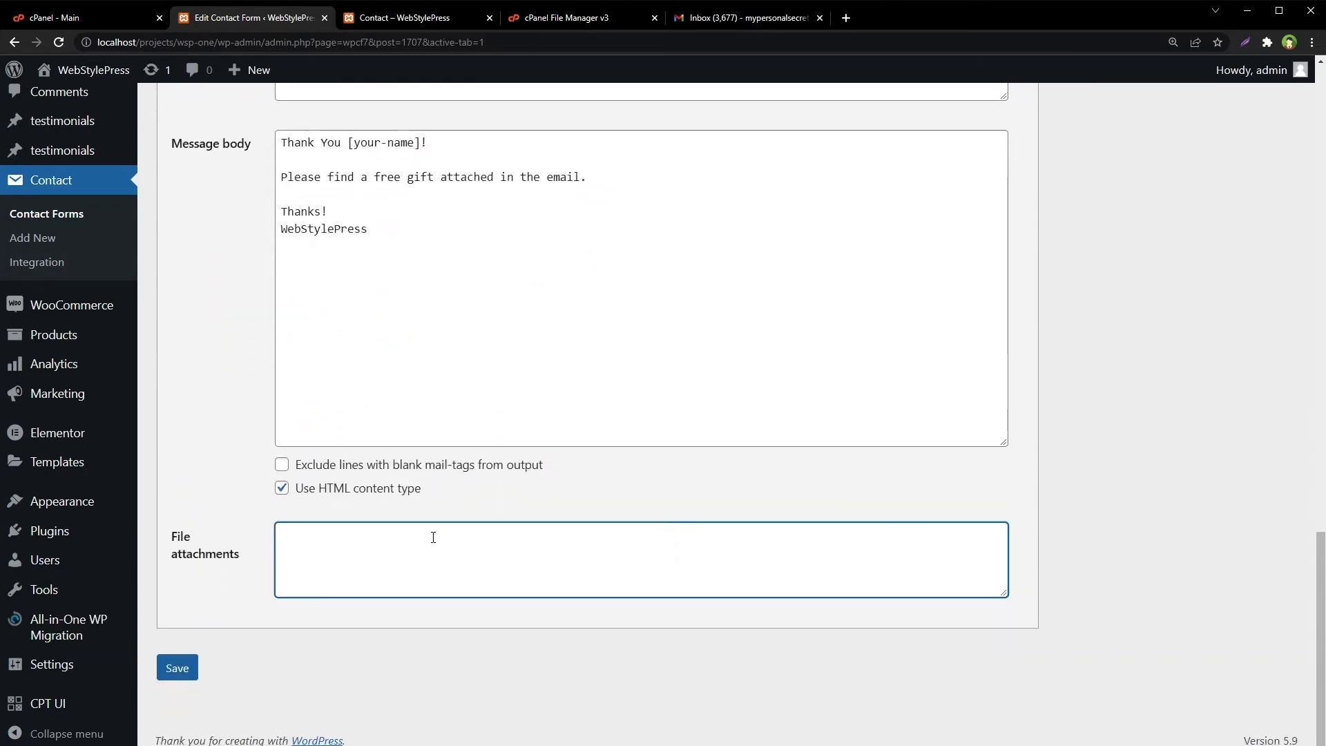
key("ctrl+v")
key("ctrl+a")
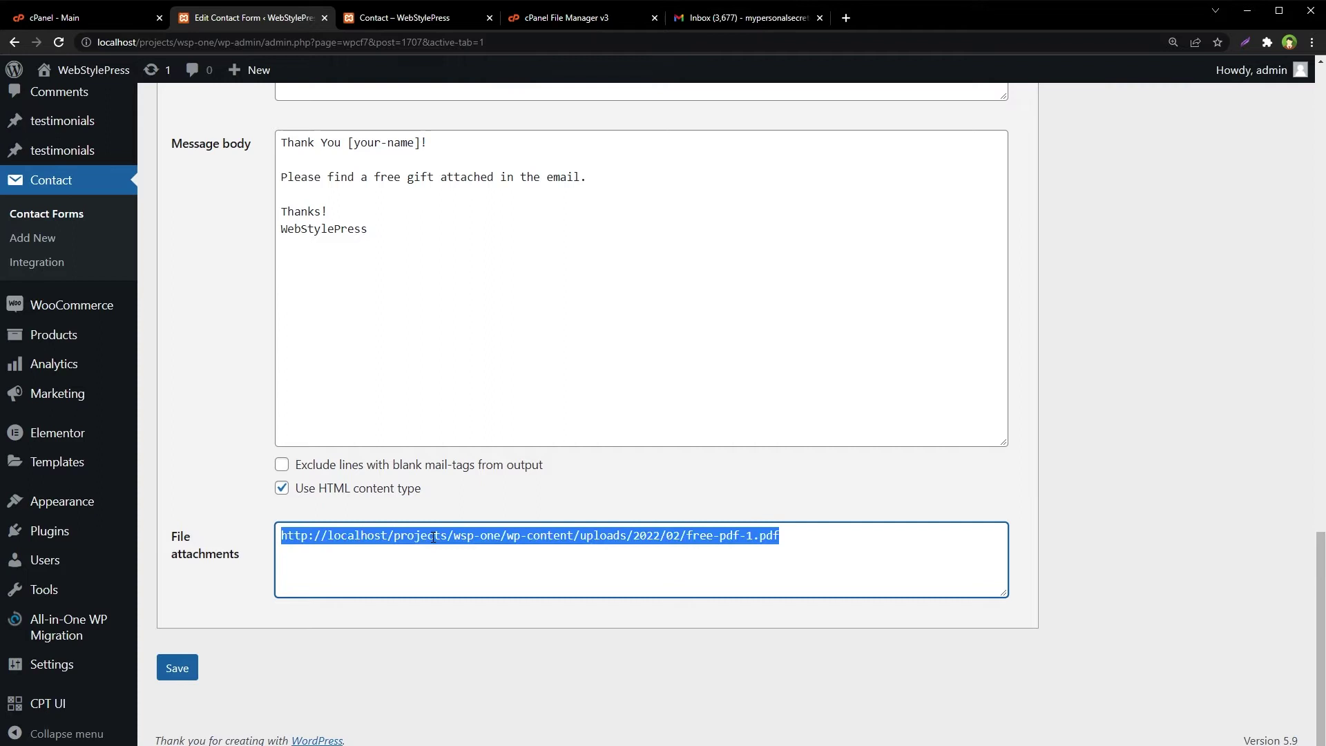
left_click(702, 622)
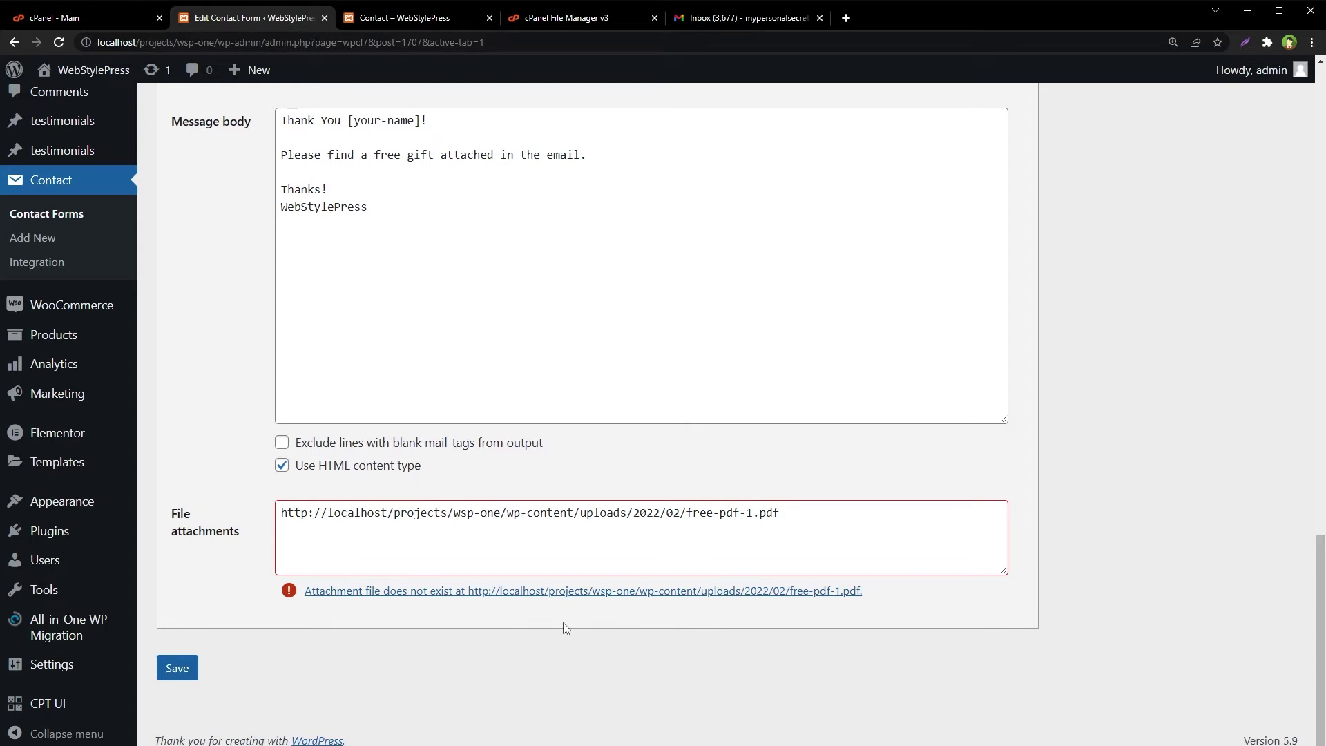
left_click(579, 528)
key("shift+Home")
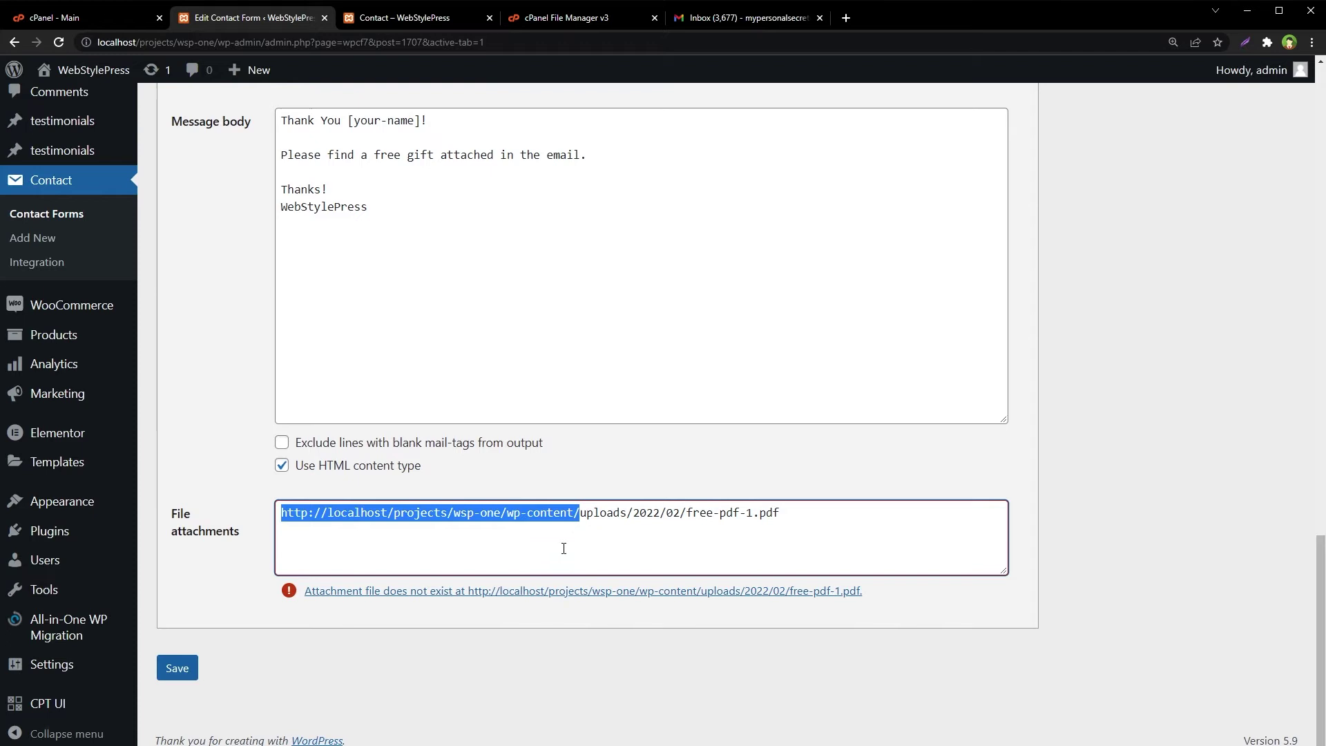
key("BackSpace")
left_click(786, 653)
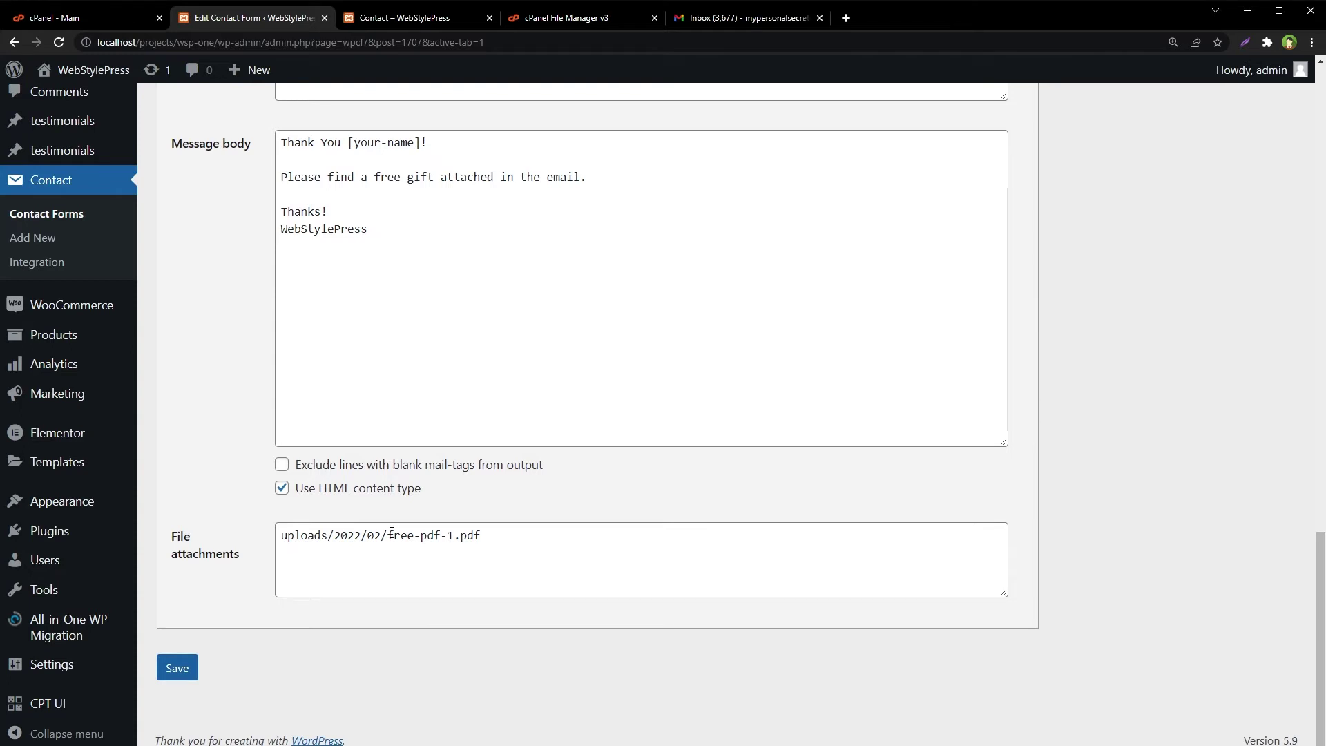
left_click_drag(388, 534, 263, 542)
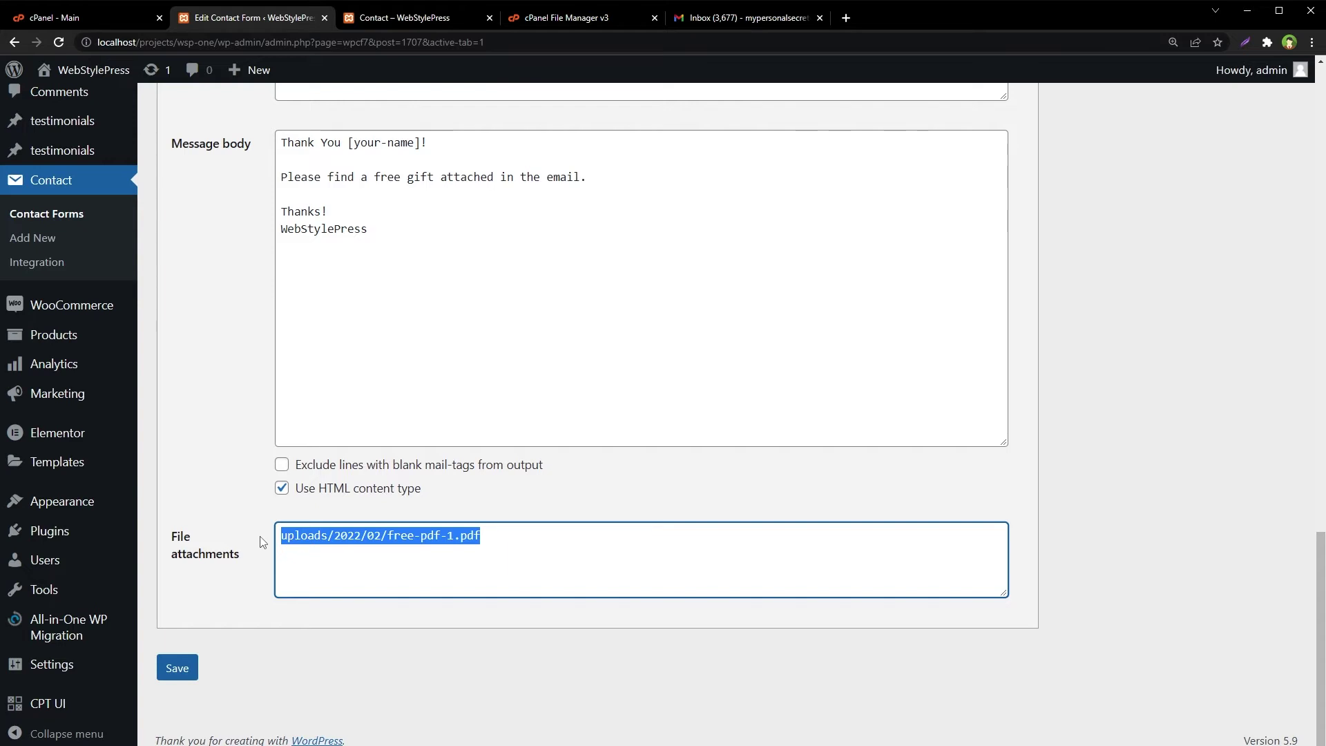
Add a second attachment line /home/hosting-account-name/public_html/downloads/free-pdf-1.pdf below the relative path
key("Right")
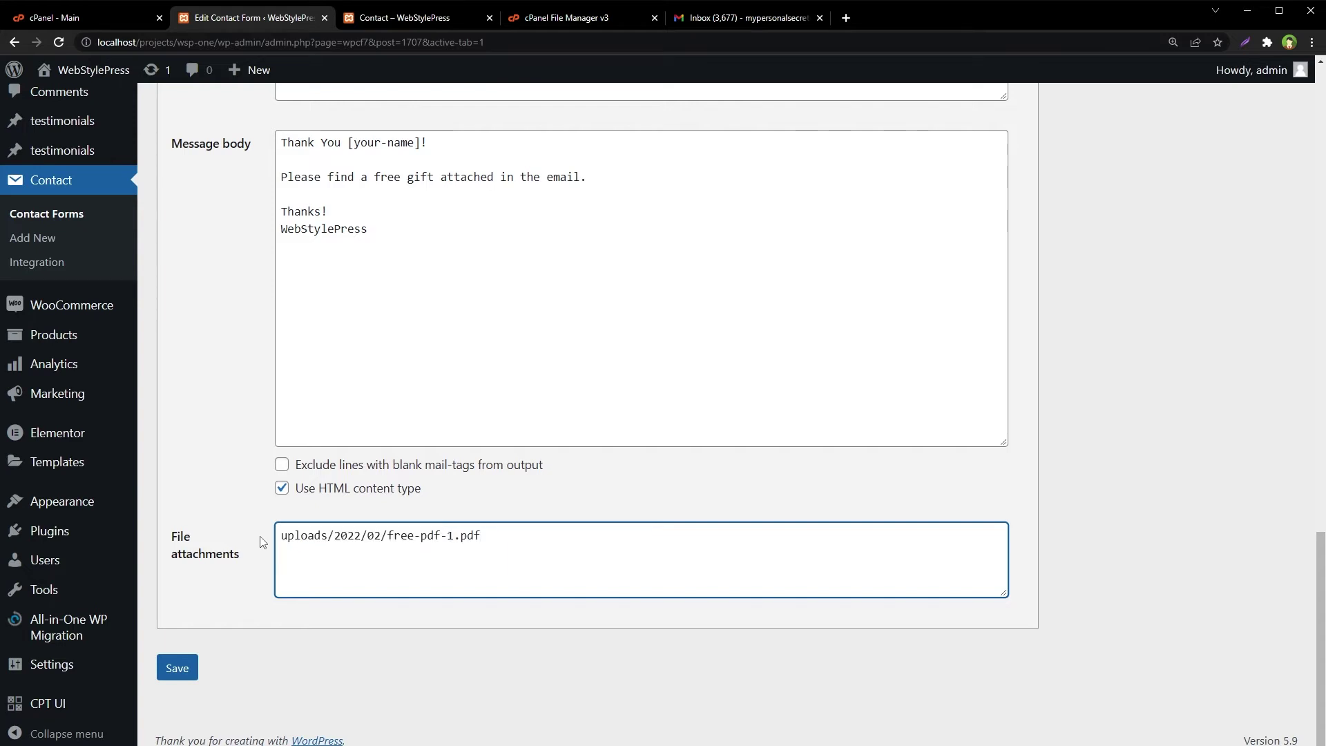
key("Return")
type("/home/hosting-account-name/public_html/wp-content/uploads/2022/02/free-pdf-1.pdf")
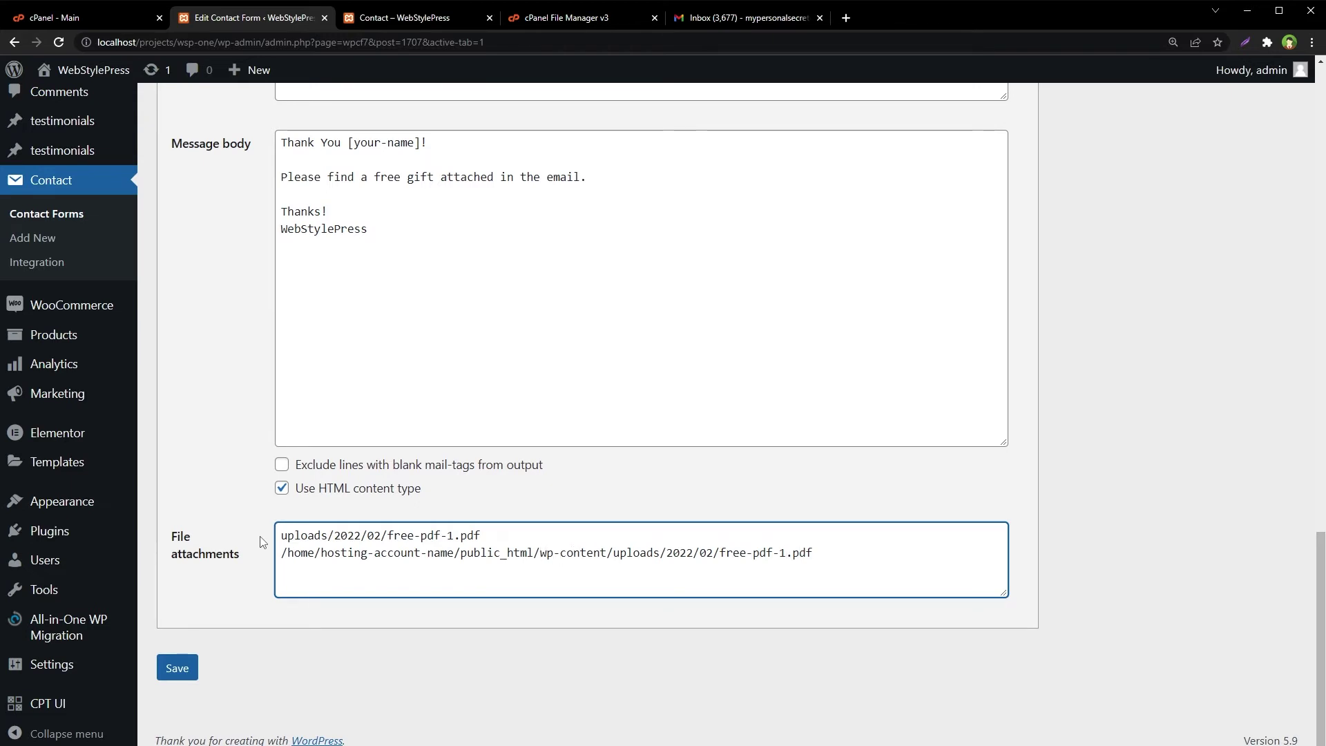
type("downloads")
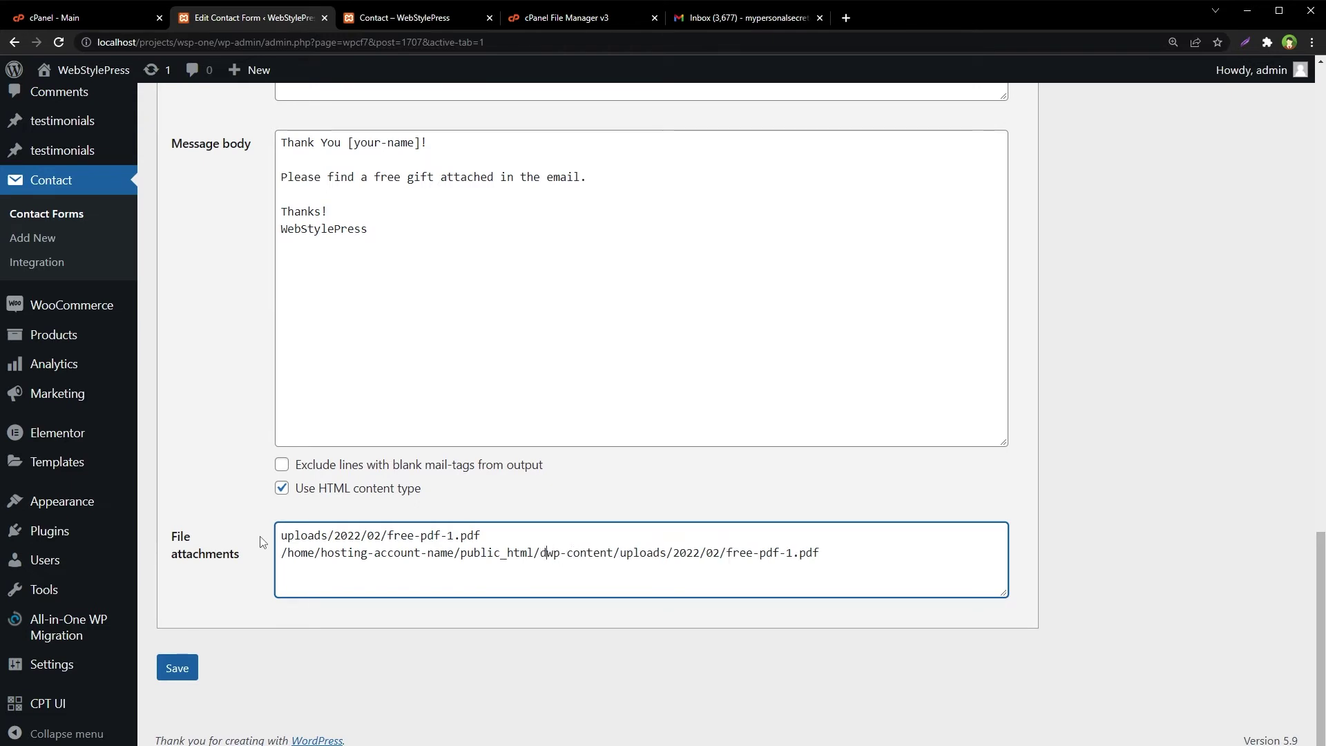
key("shift+Right")
key("shift+Right")
key("shift+Right")
key("shift+Right")
key("shift+Right")
key("shift+Right")
key("shift+Right")
key("shift+Right")
key("shift+Right")
key("shift+Right")
key("shift+Right")
key("shift+Right")
key("shift+Right")
key("shift+Right")
key("shift+Right")
key("shift+Right")
key("shift+Right")
key("shift+Right")
key("shift+Right")
key("shift+Right")
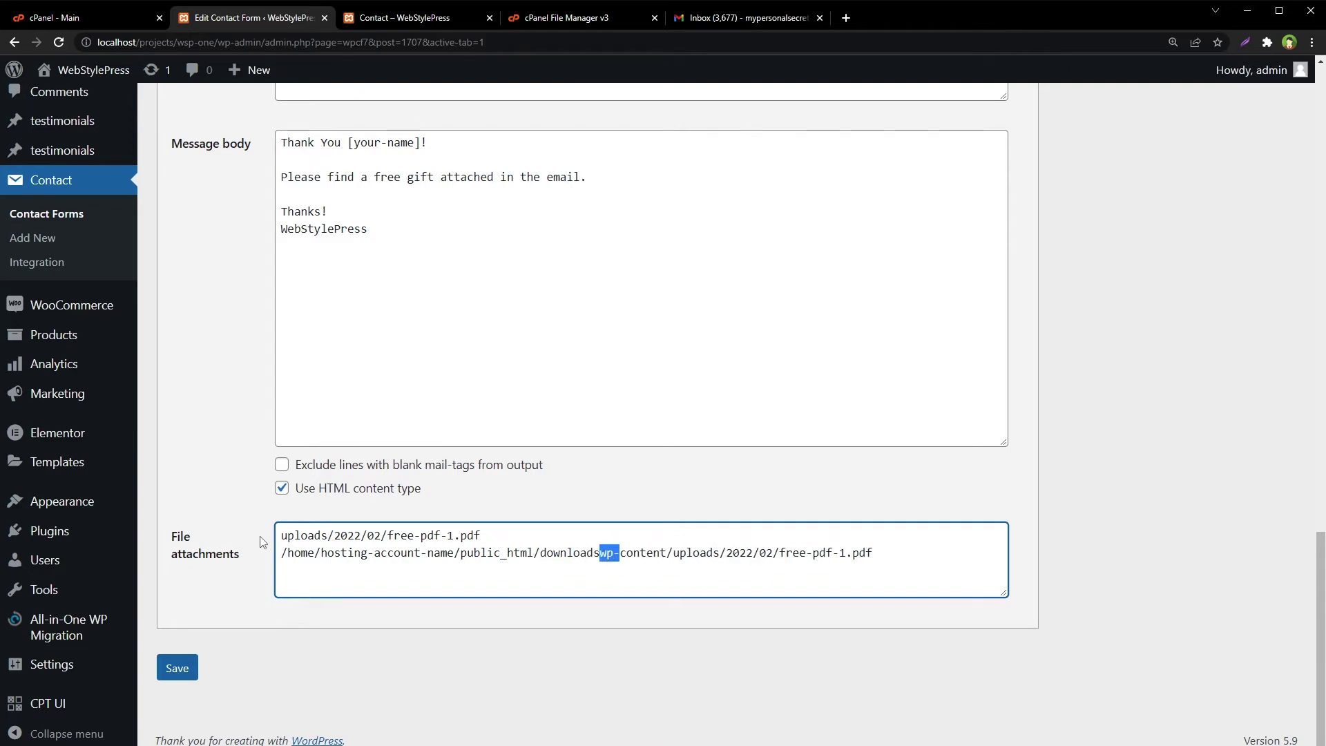
key("shift+Right")
key("shift+Right")
key("shift+Right")
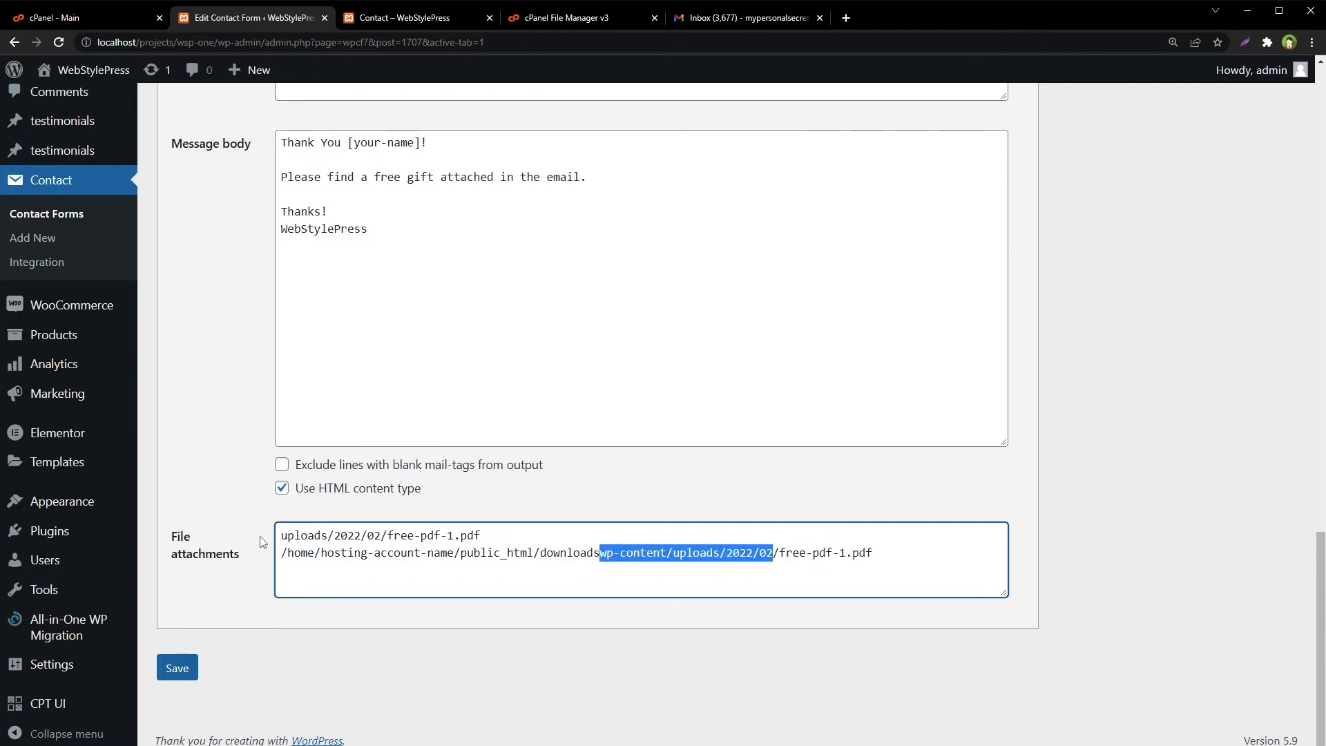
key("BackSpace")
type("/")
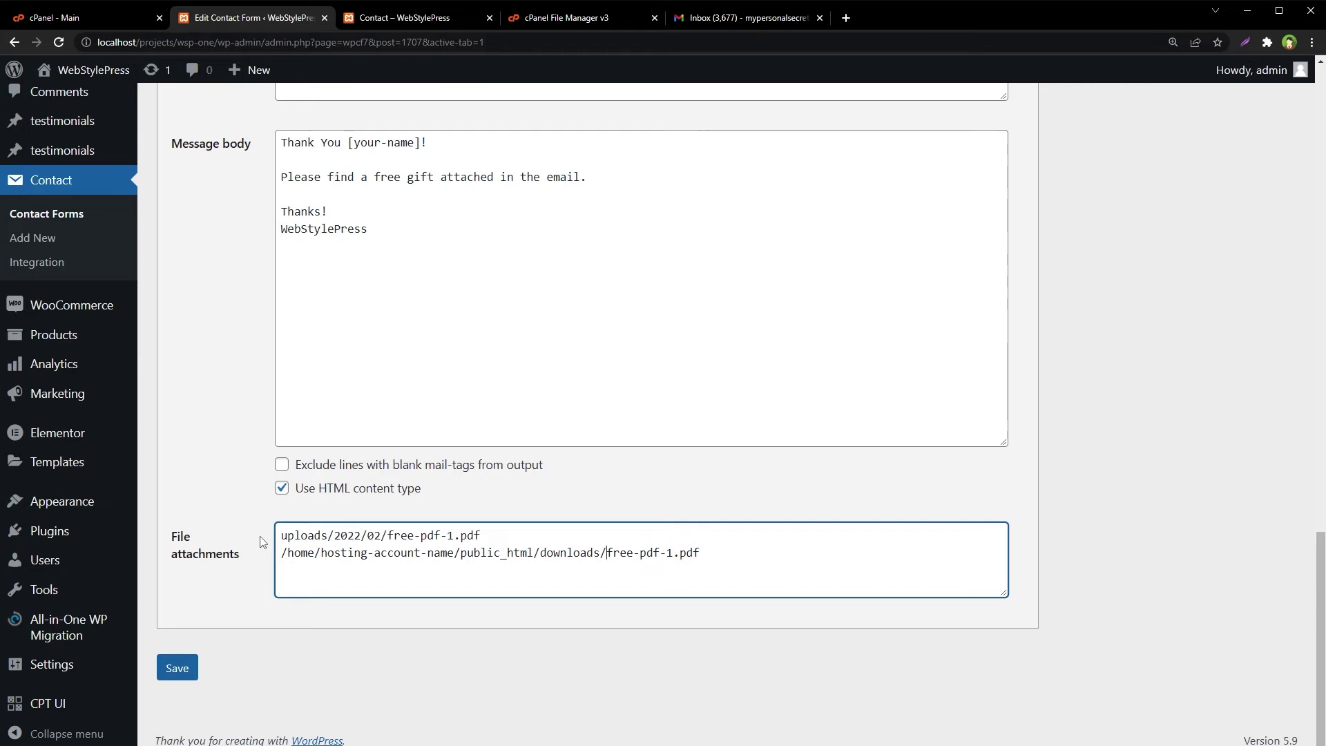
key("shift+End")
key("End")
key("shift+Home")
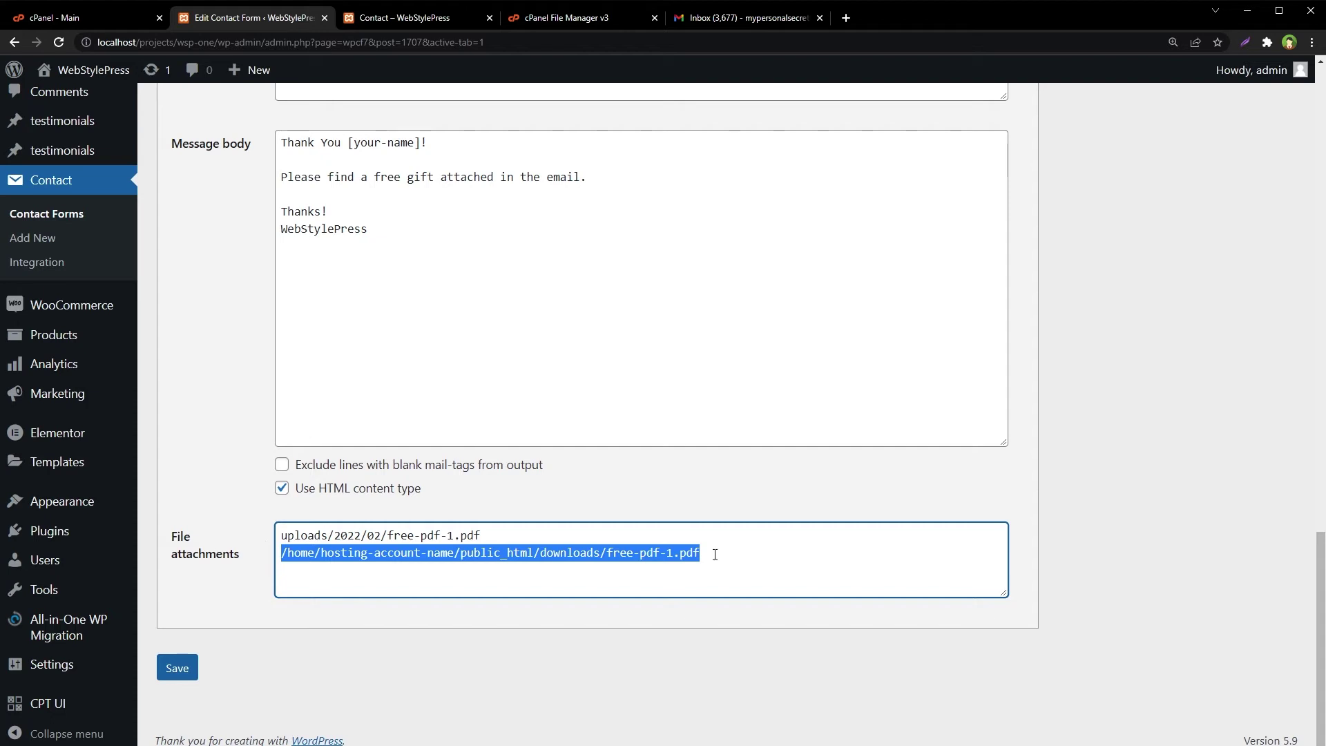
key("Left")
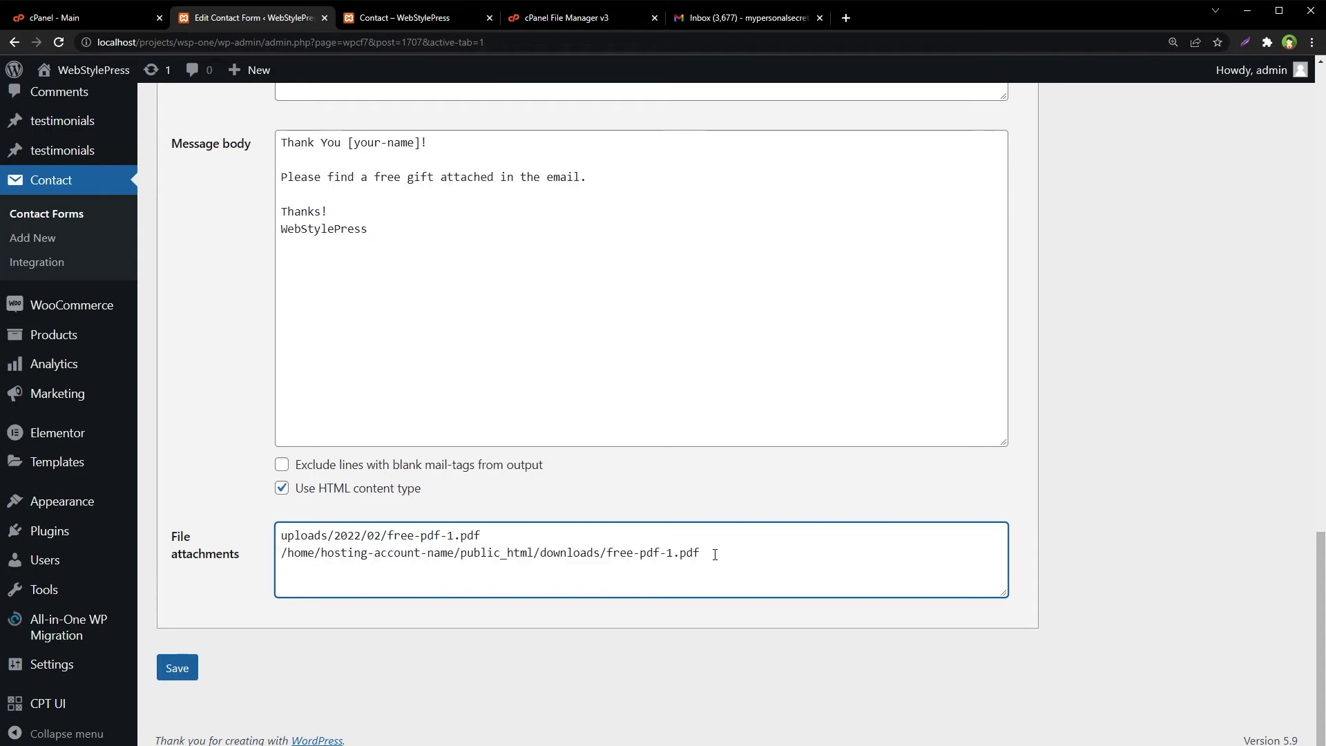
Check the public_html server path against the cPanel file manager and highlight that attachment line
key("ctrl+shift+Right")
key("ctrl+shift+Right")
key("ctrl+shift+Right")
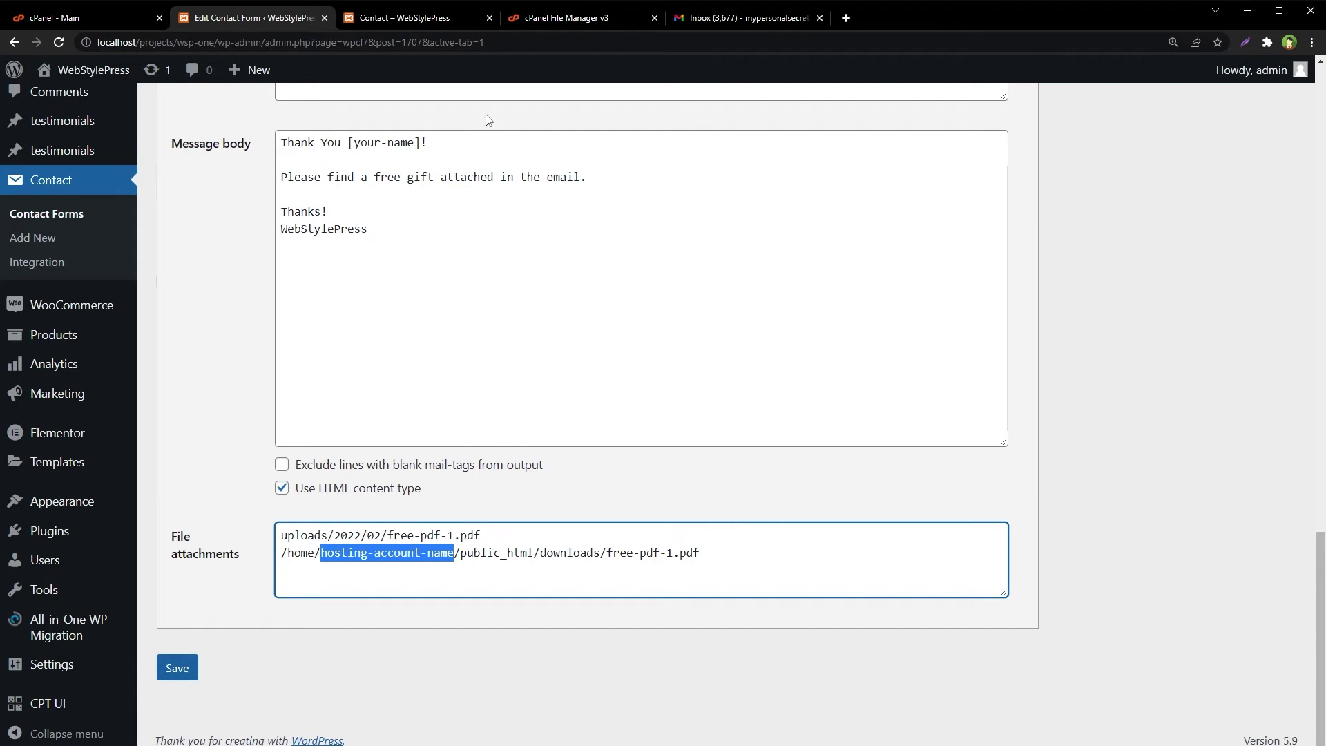
left_click(554, 21)
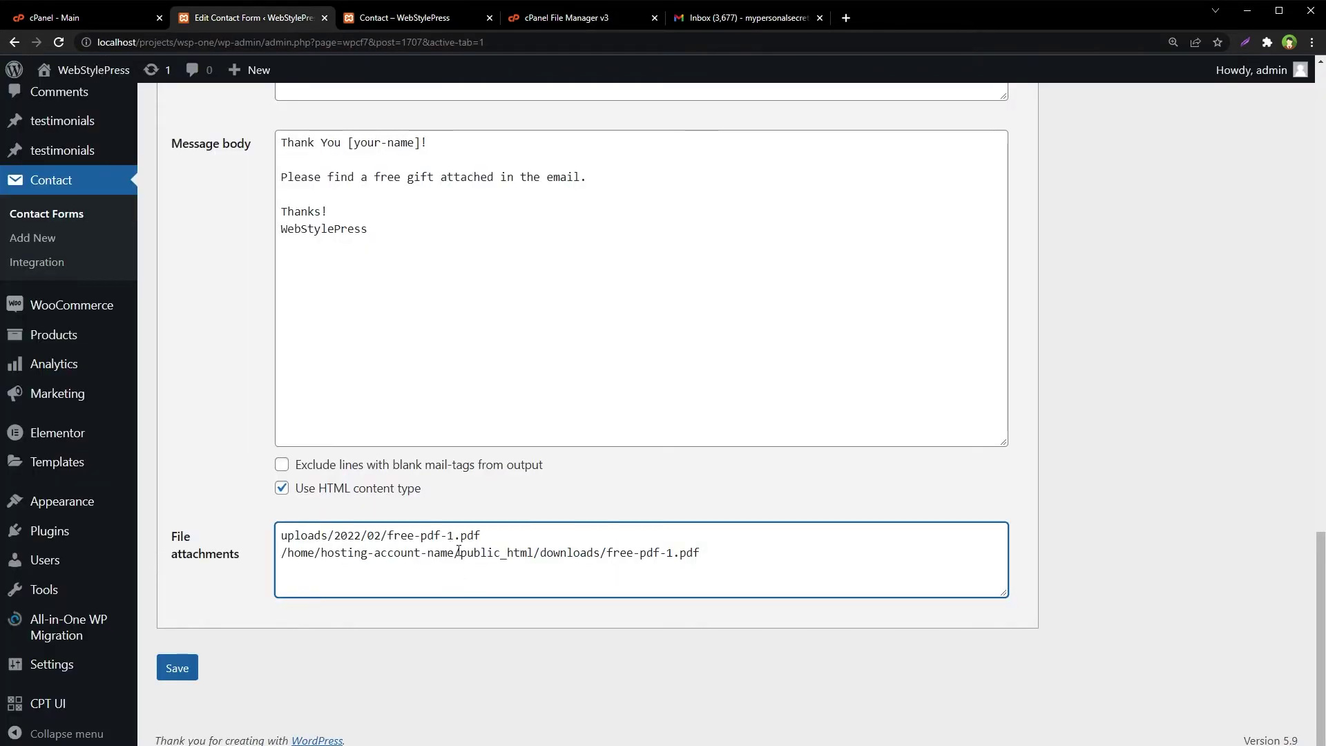
left_click_drag(461, 558, 533, 557)
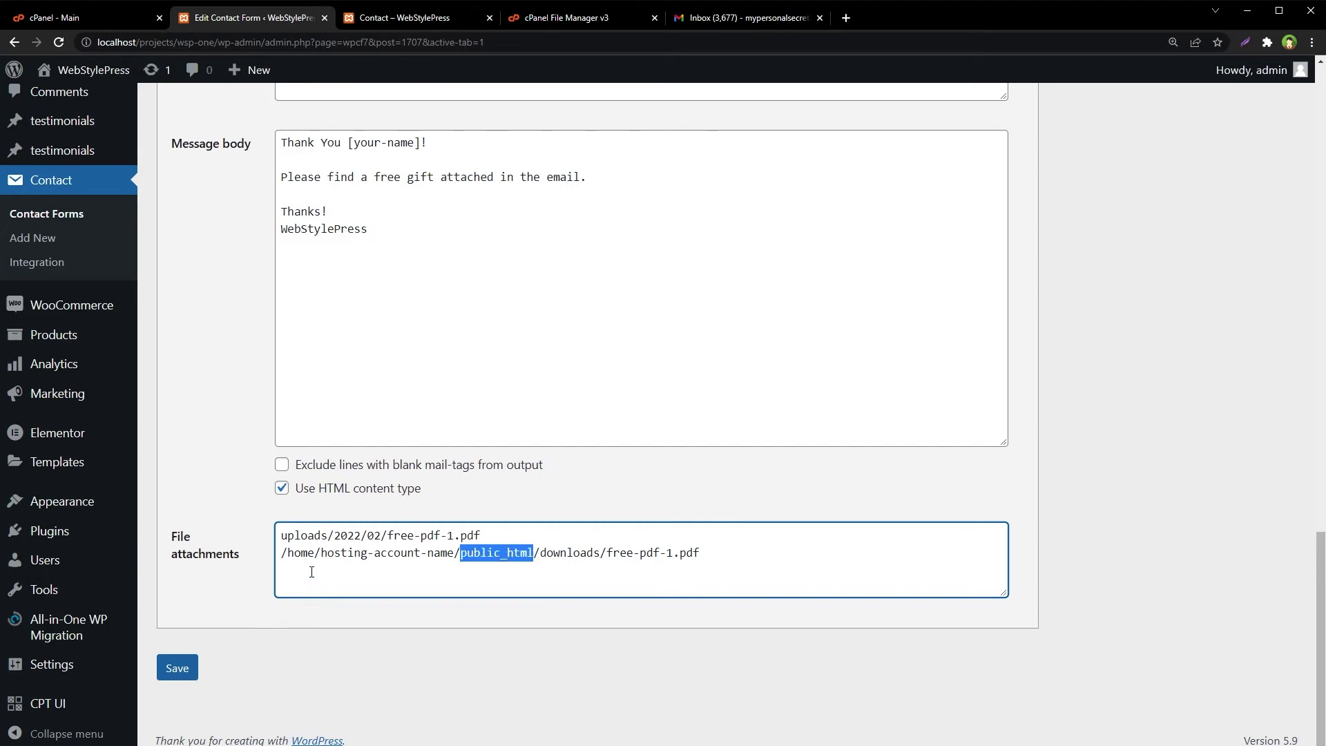
left_click_drag(281, 553, 749, 551)
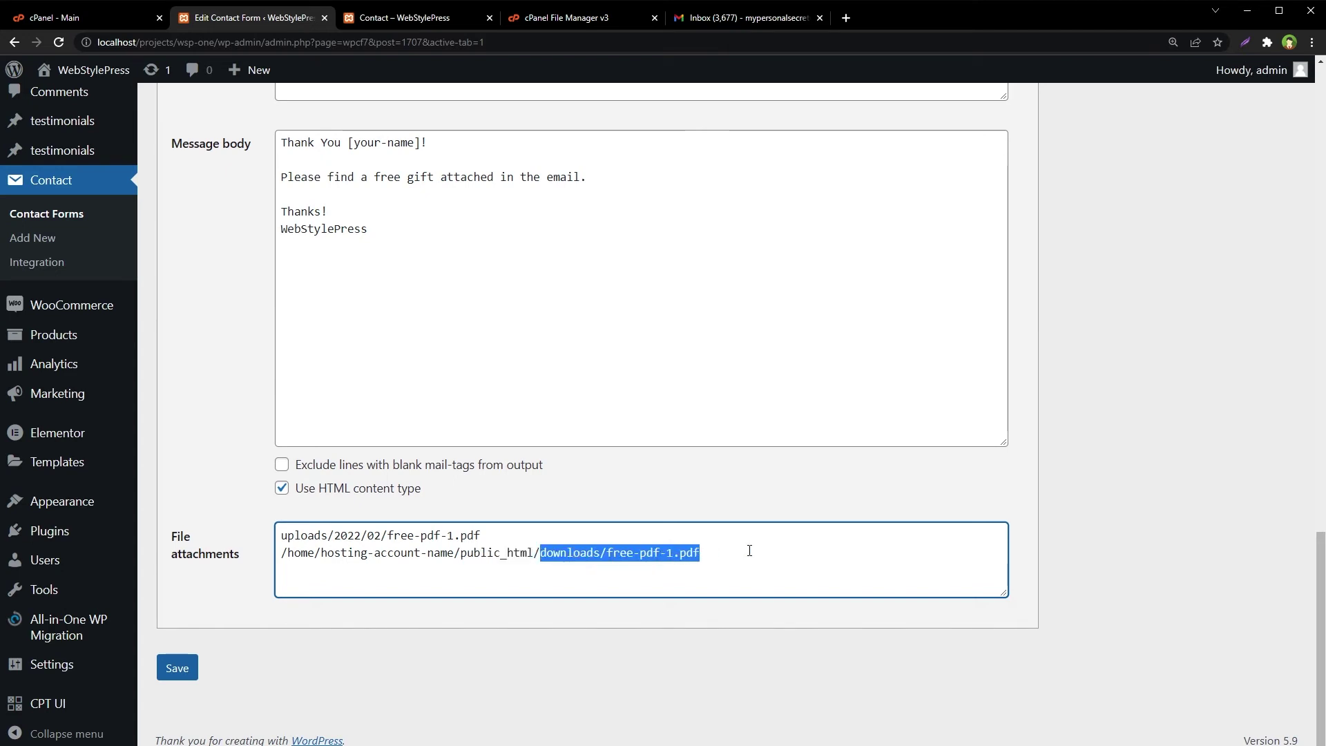
left_click(751, 551)
Delete the /home server path line, save Contact form 1, and go to the Contact page
key("shift+Home")
key("BackSpace")
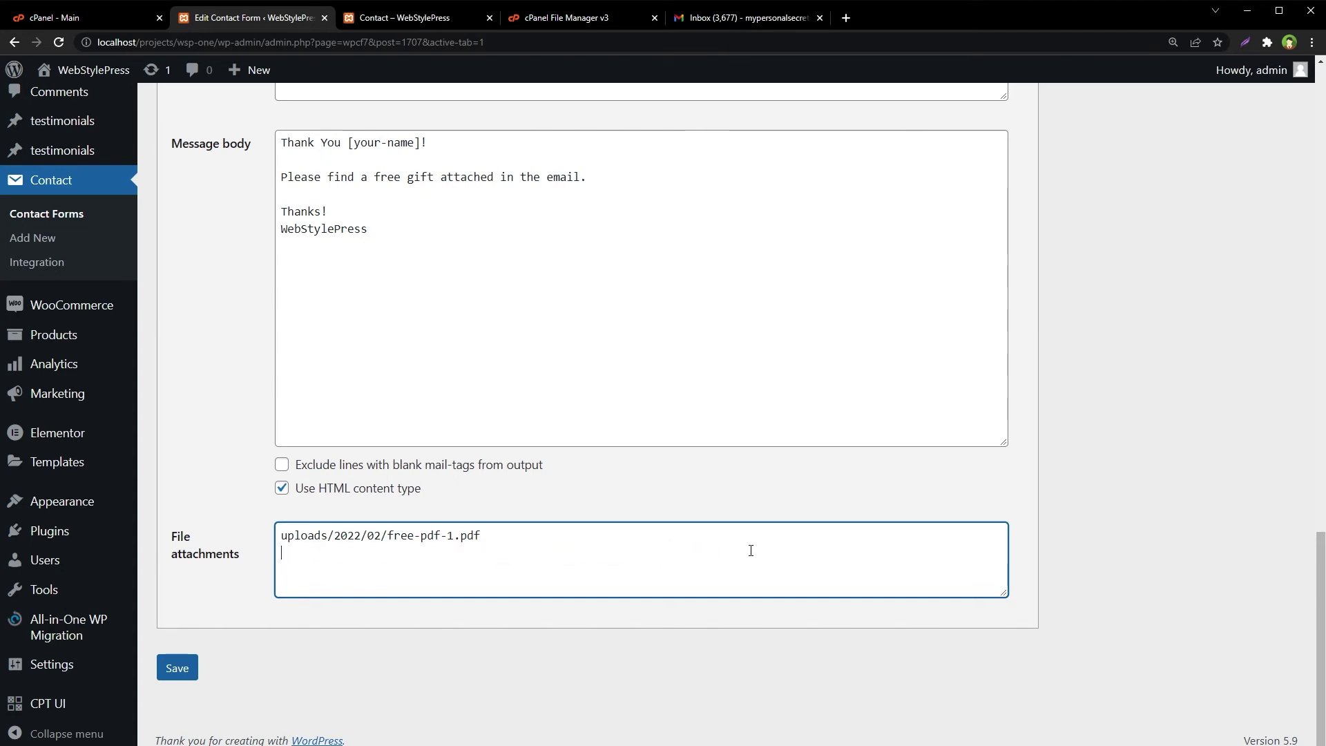
left_click_drag(539, 539, 226, 546)
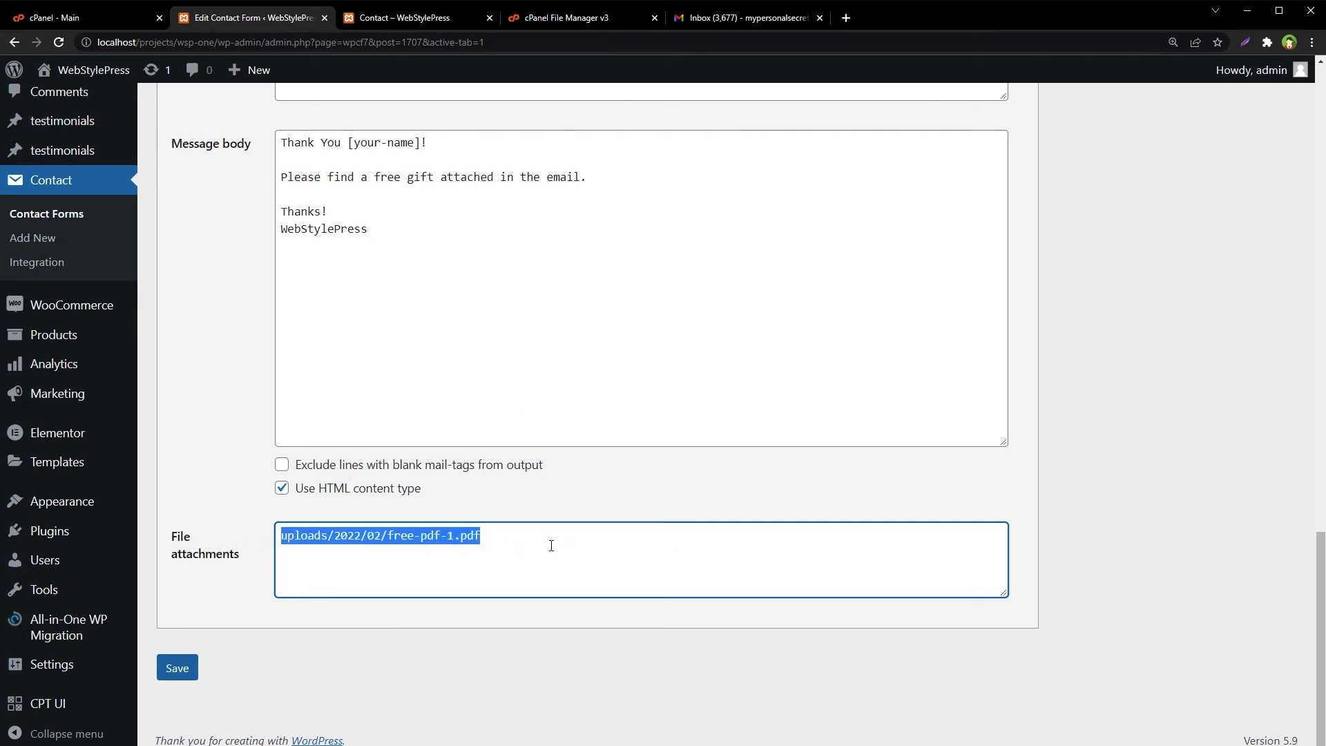
left_click(471, 706)
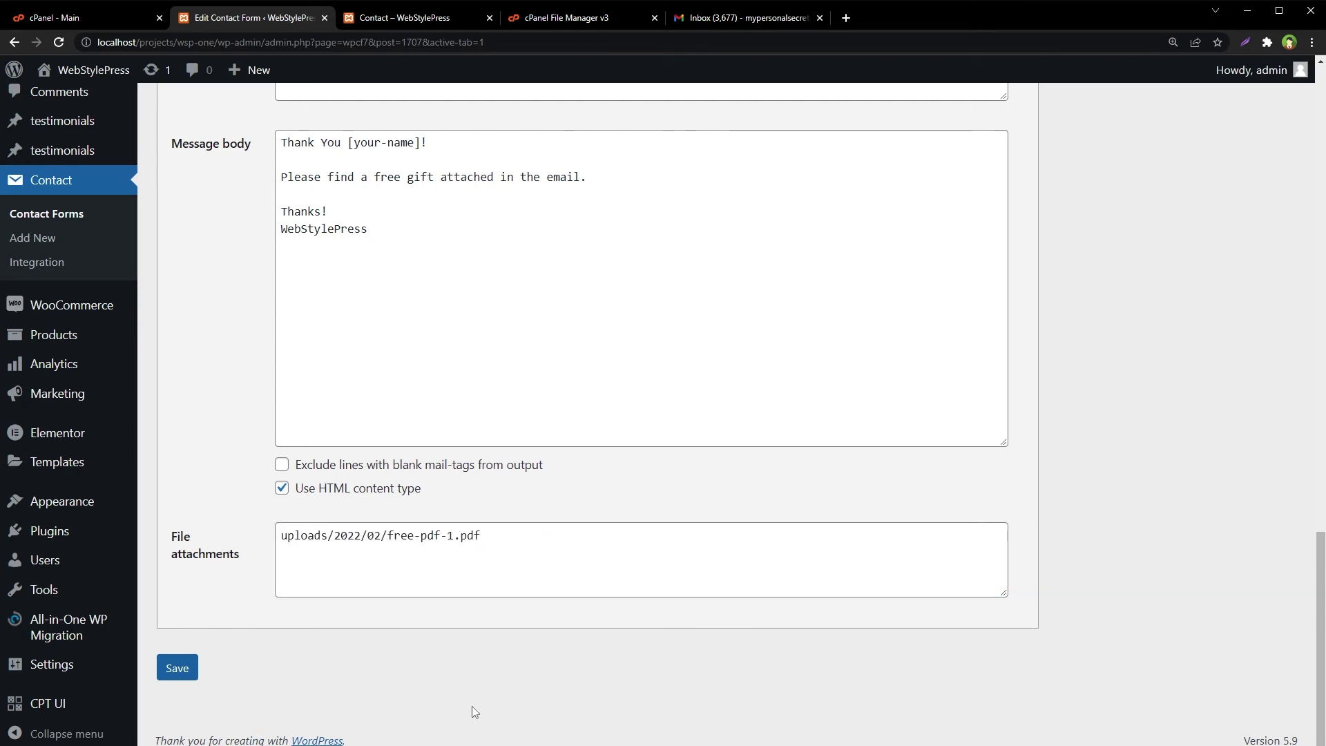
left_click(181, 671)
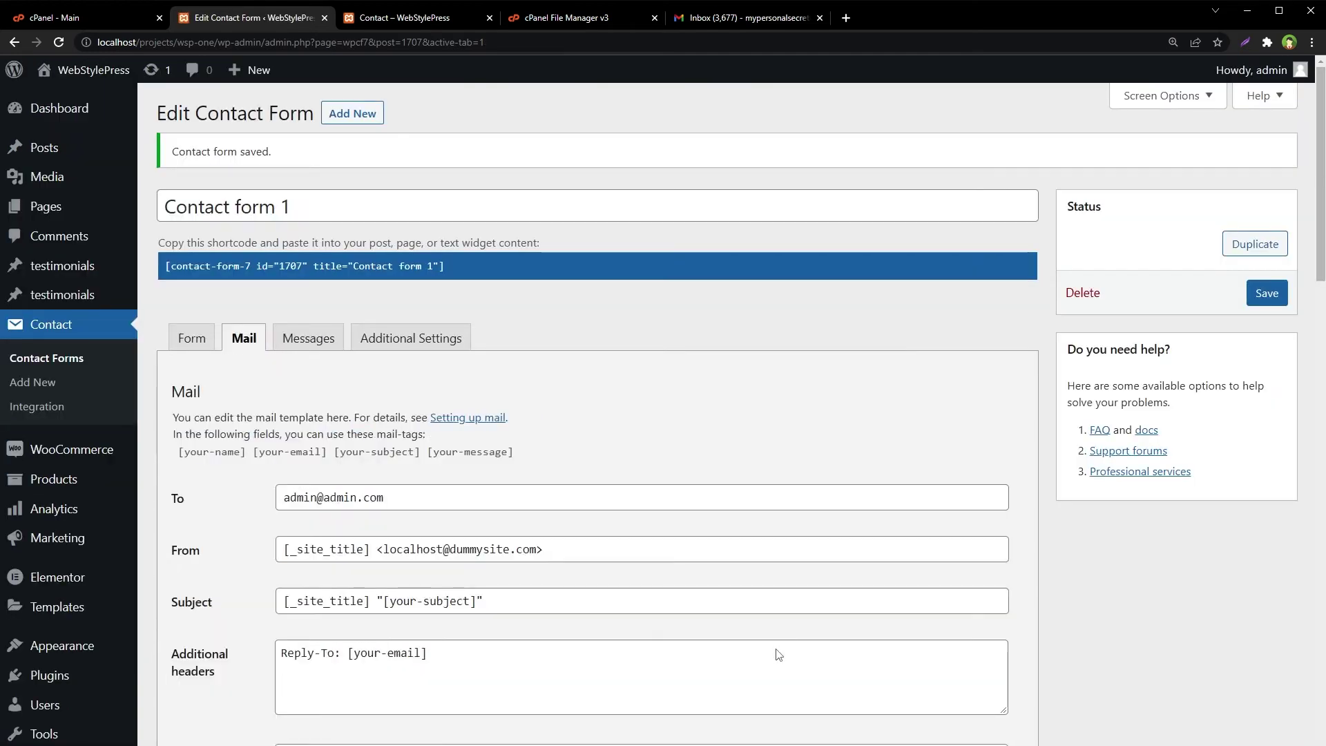
key("ctrl+Tab")
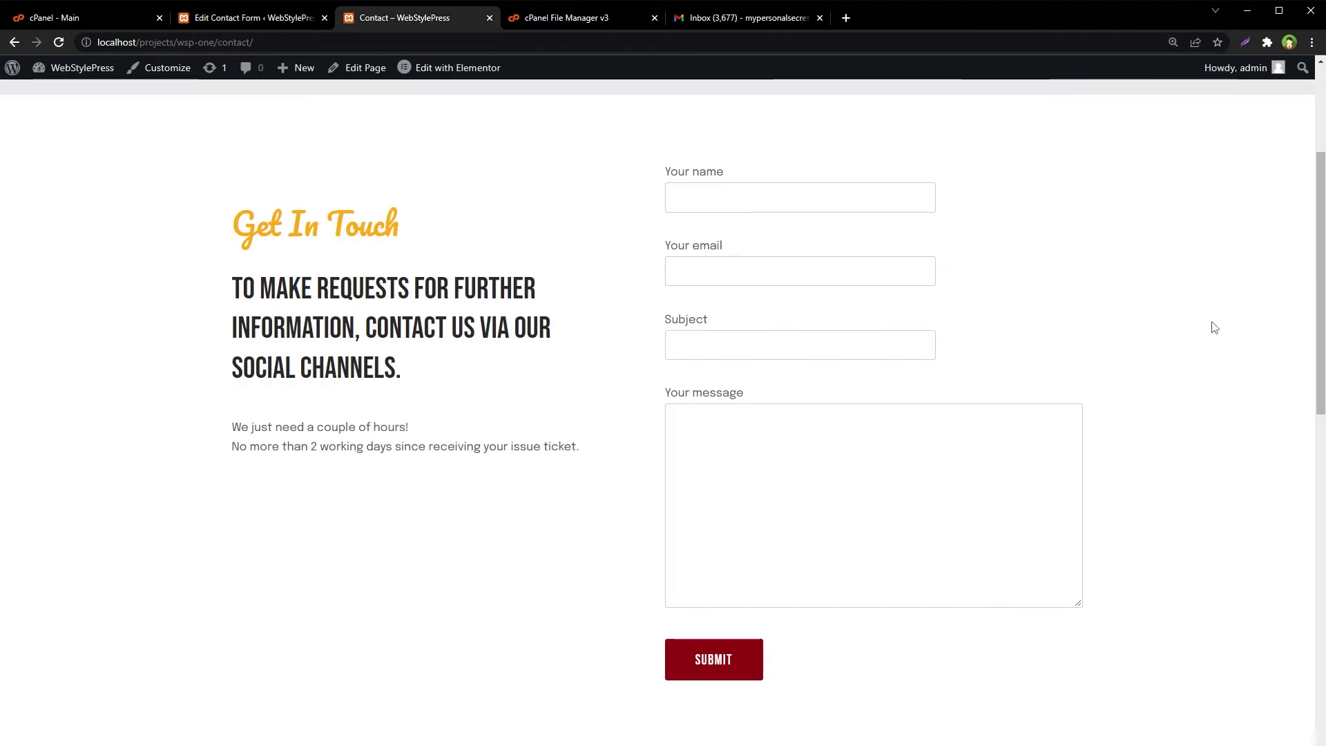
Submit the contact form with name 'test name', subject 'test subject' and a test message
left_click(841, 195)
type("test name")
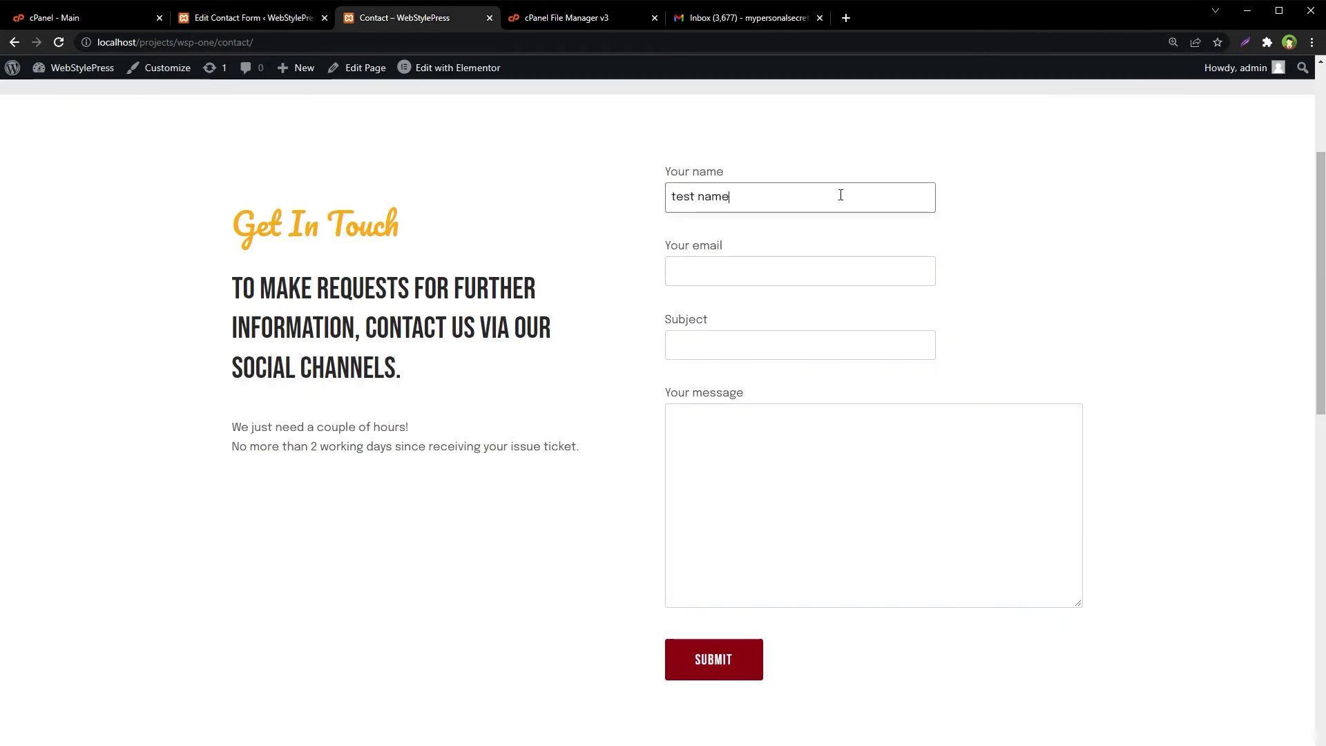
key("Tab")
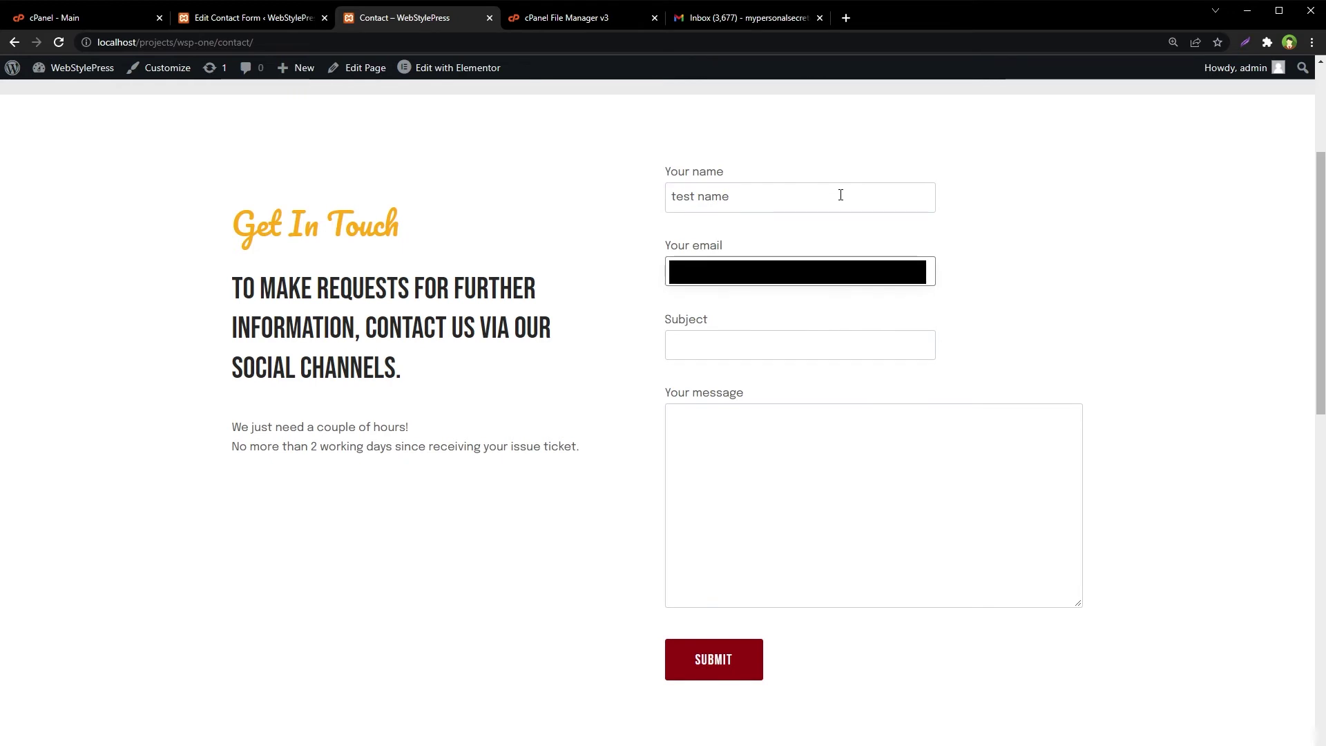
key("Tab")
type("tes")
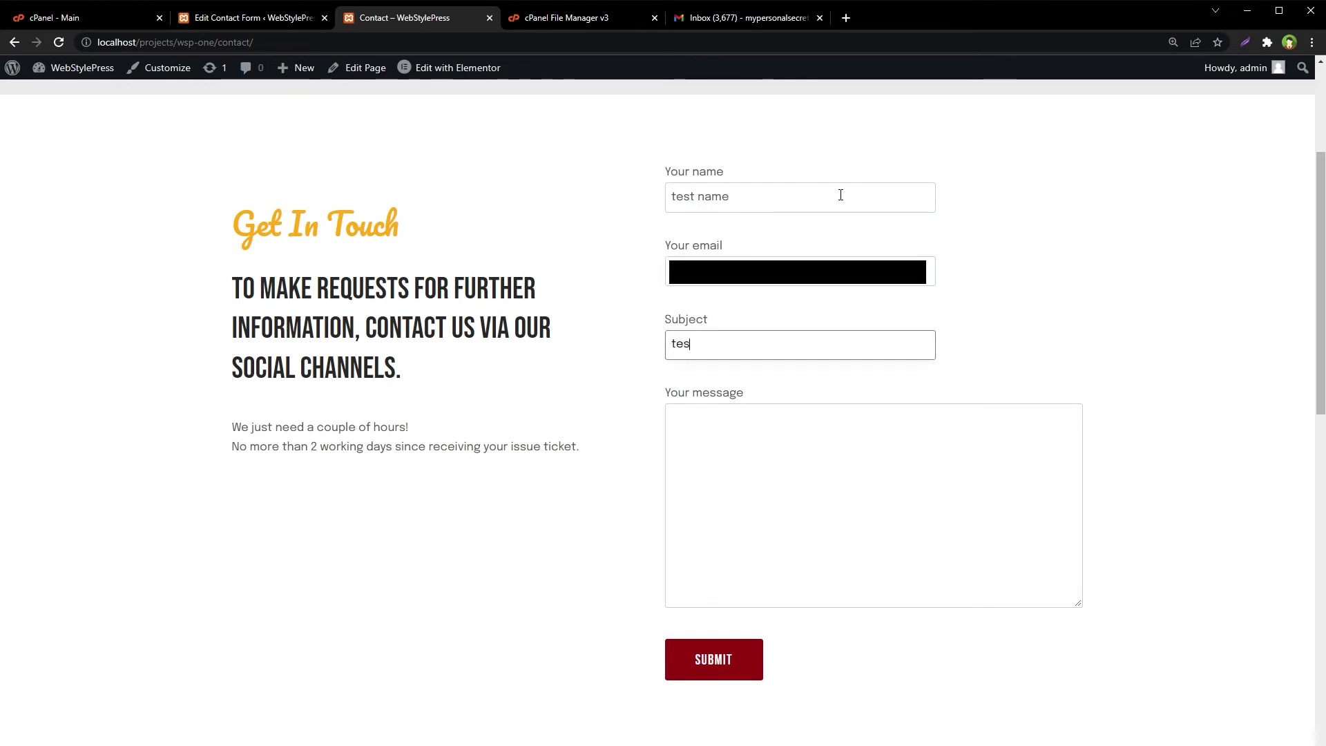
type("t subject")
key("Tab")
type("test me")
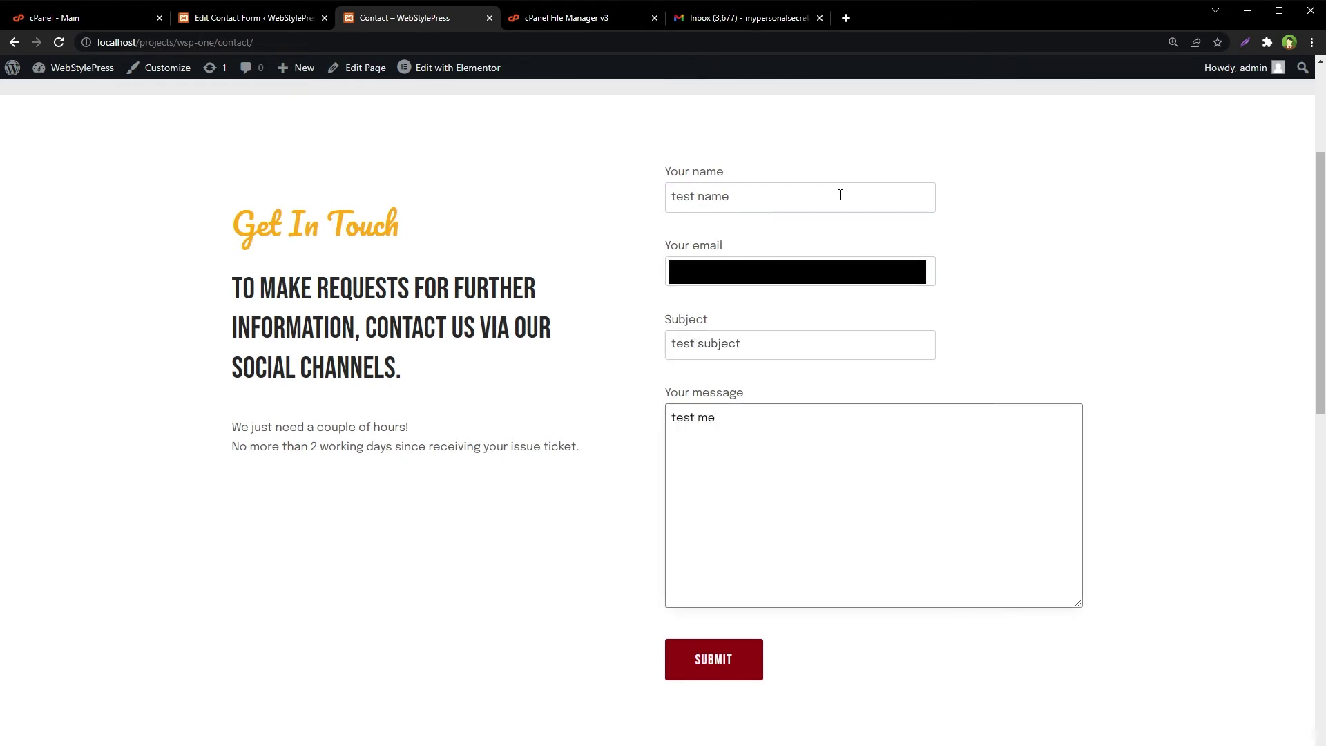
type("ssag goes here ...")
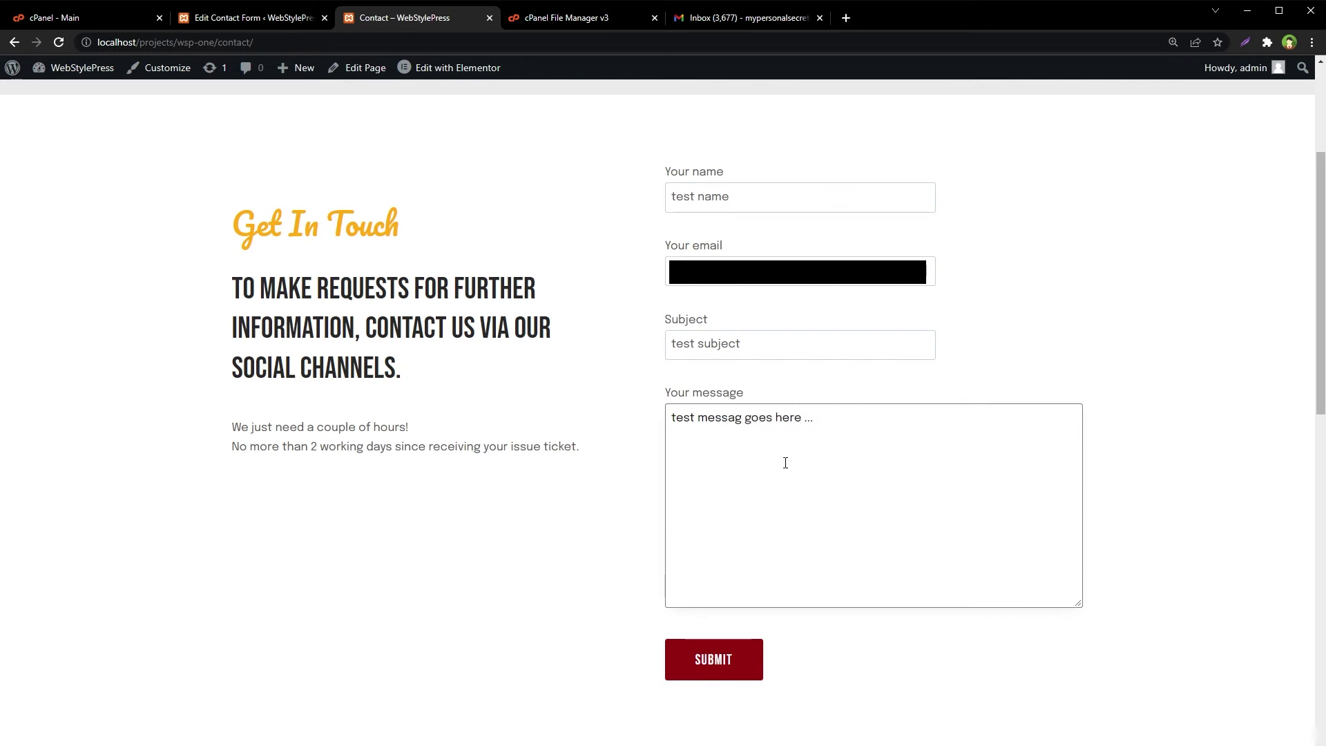
left_click(693, 656)
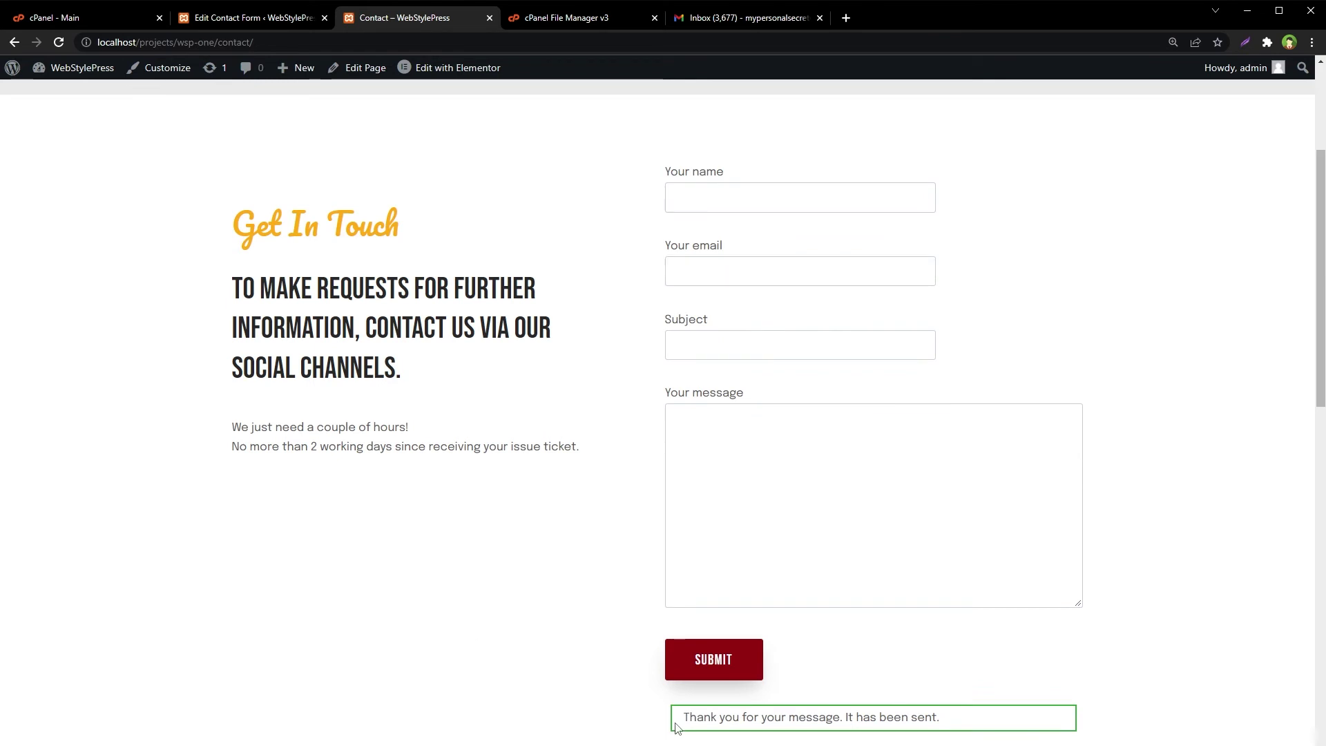
left_click_drag(677, 715, 981, 710)
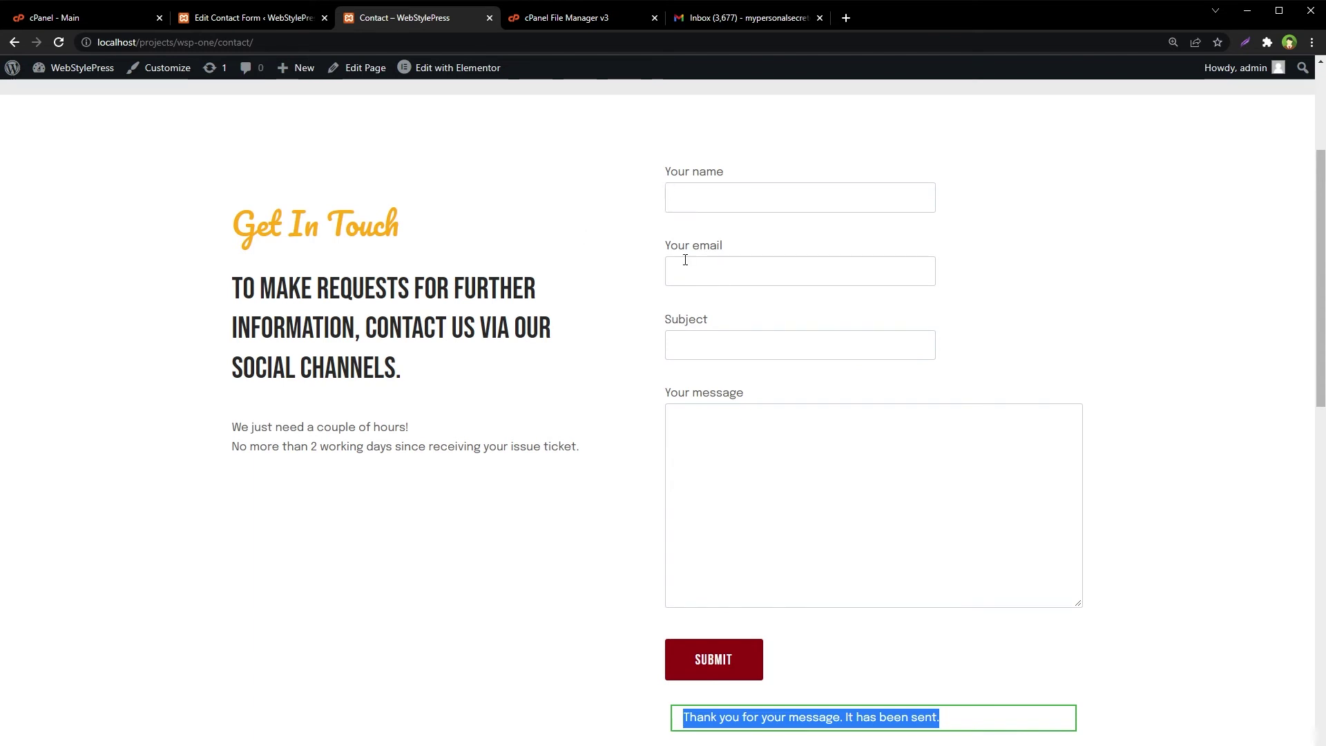
left_click_drag(662, 252, 727, 250)
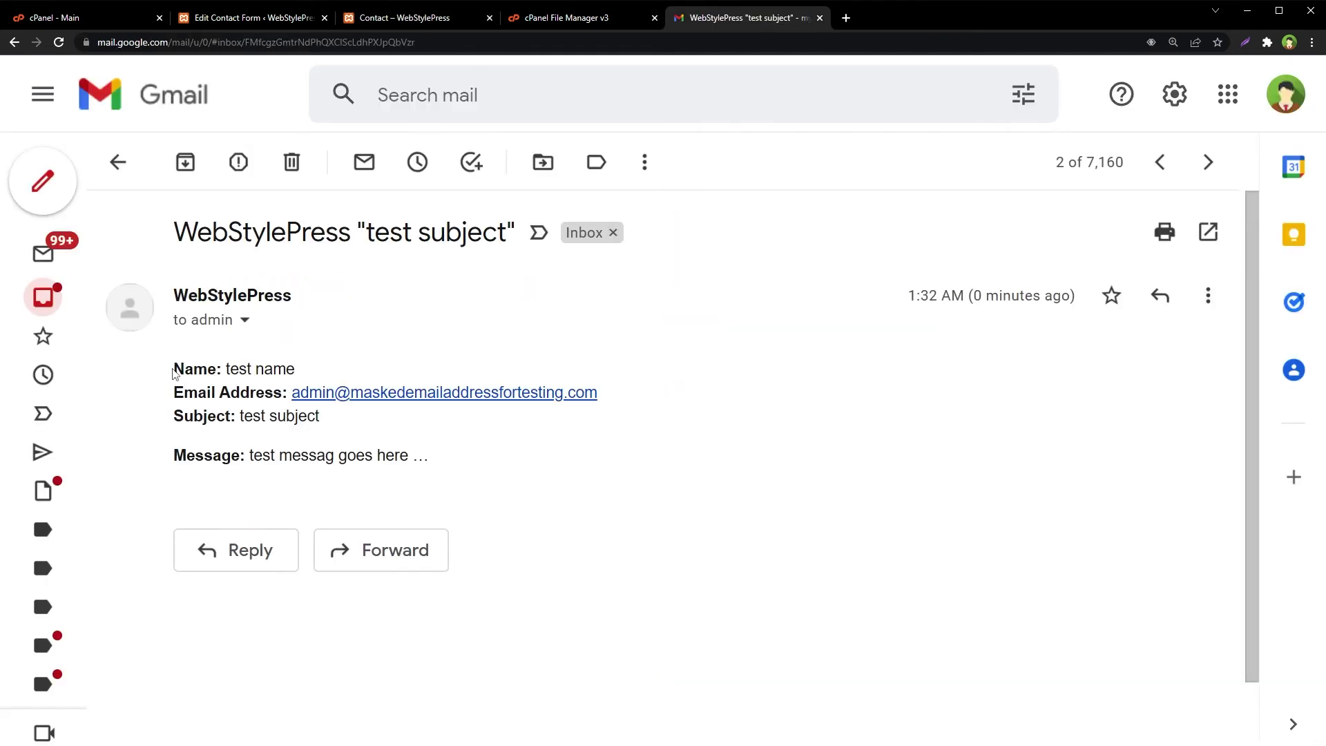
Open the 'Thank you for reaching out!' email and preview its attached free-pdf-1.pdf
left_click_drag(174, 373, 456, 449)
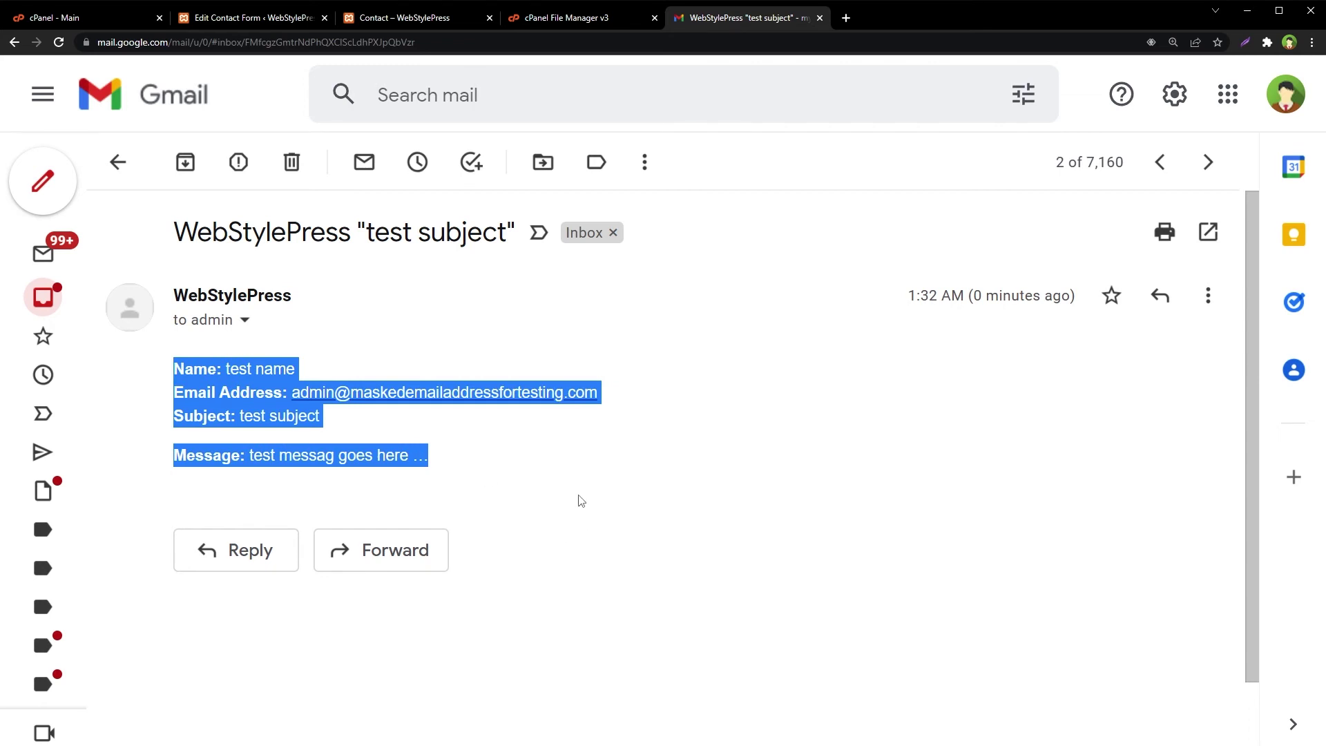
key("k")
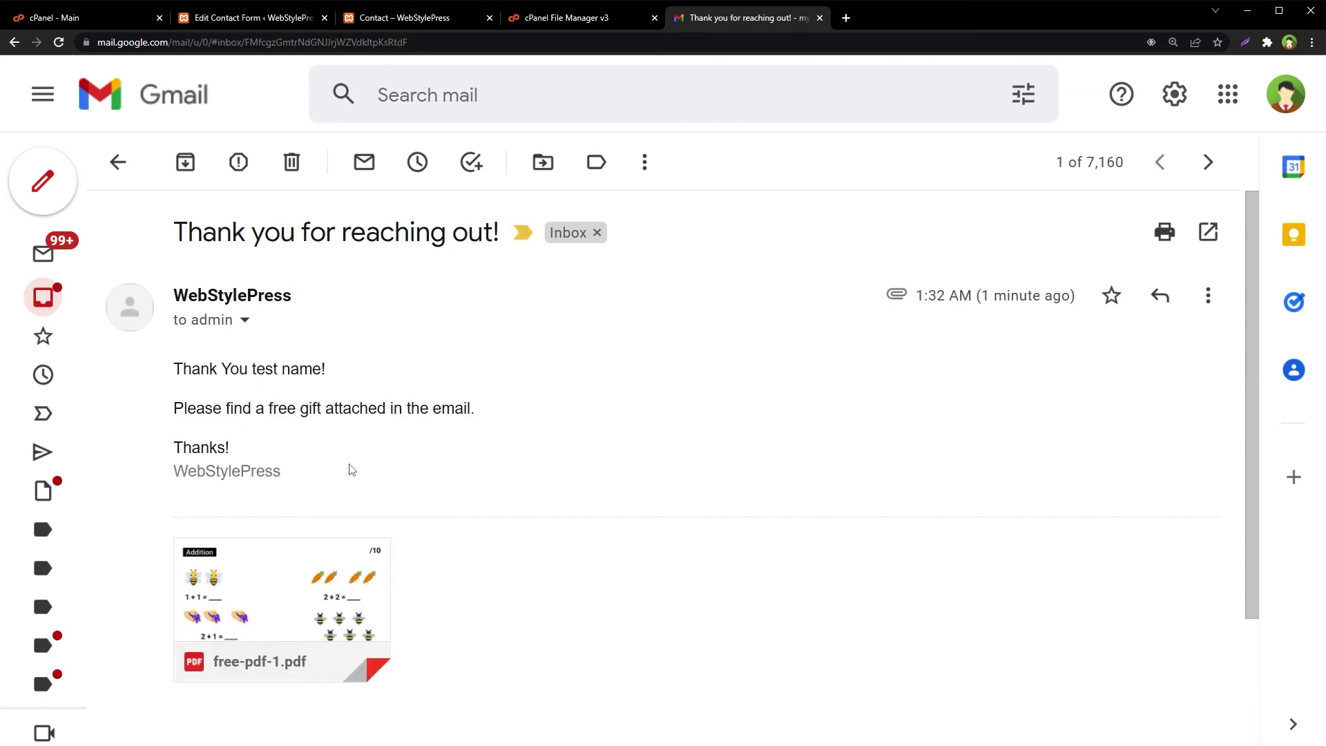
mouse_move(174, 373)
left_mouse_down()
mouse_move(308, 441)
mouse_move(349, 478)
left_mouse_up()
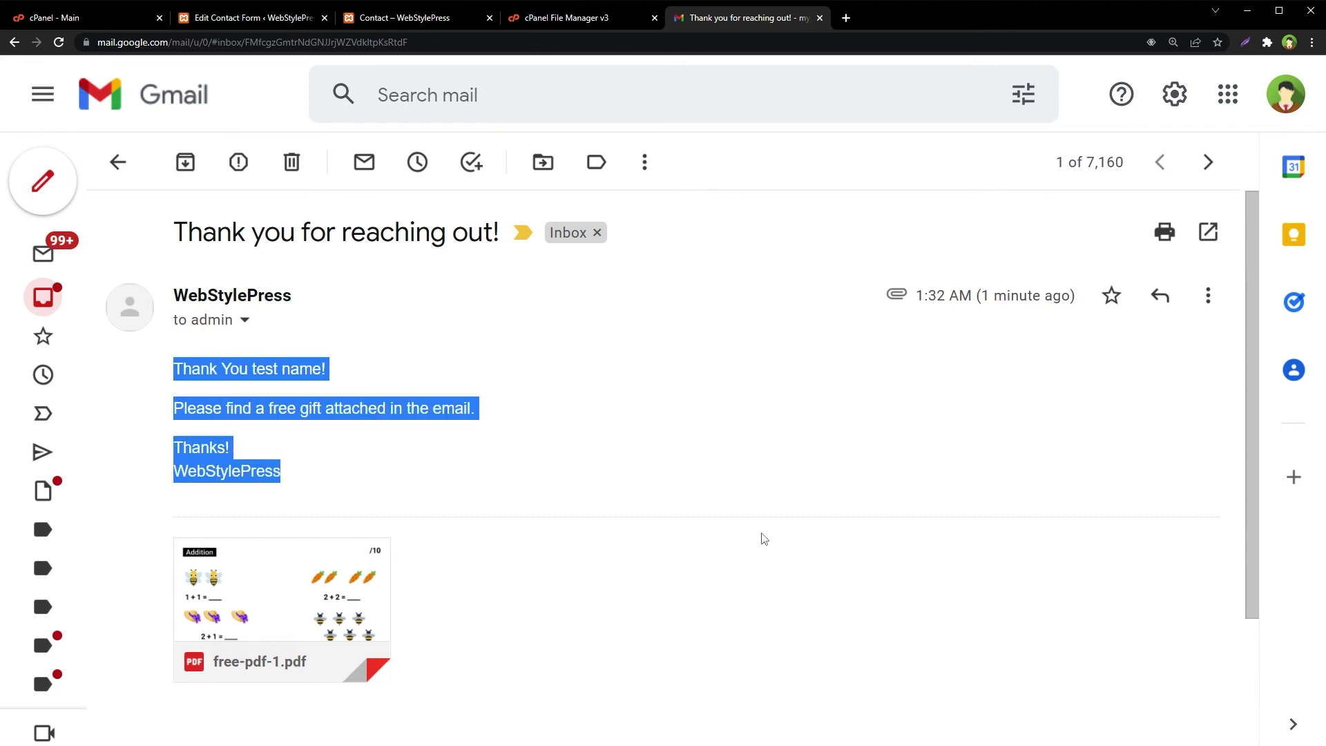
mouse_move(347, 601)
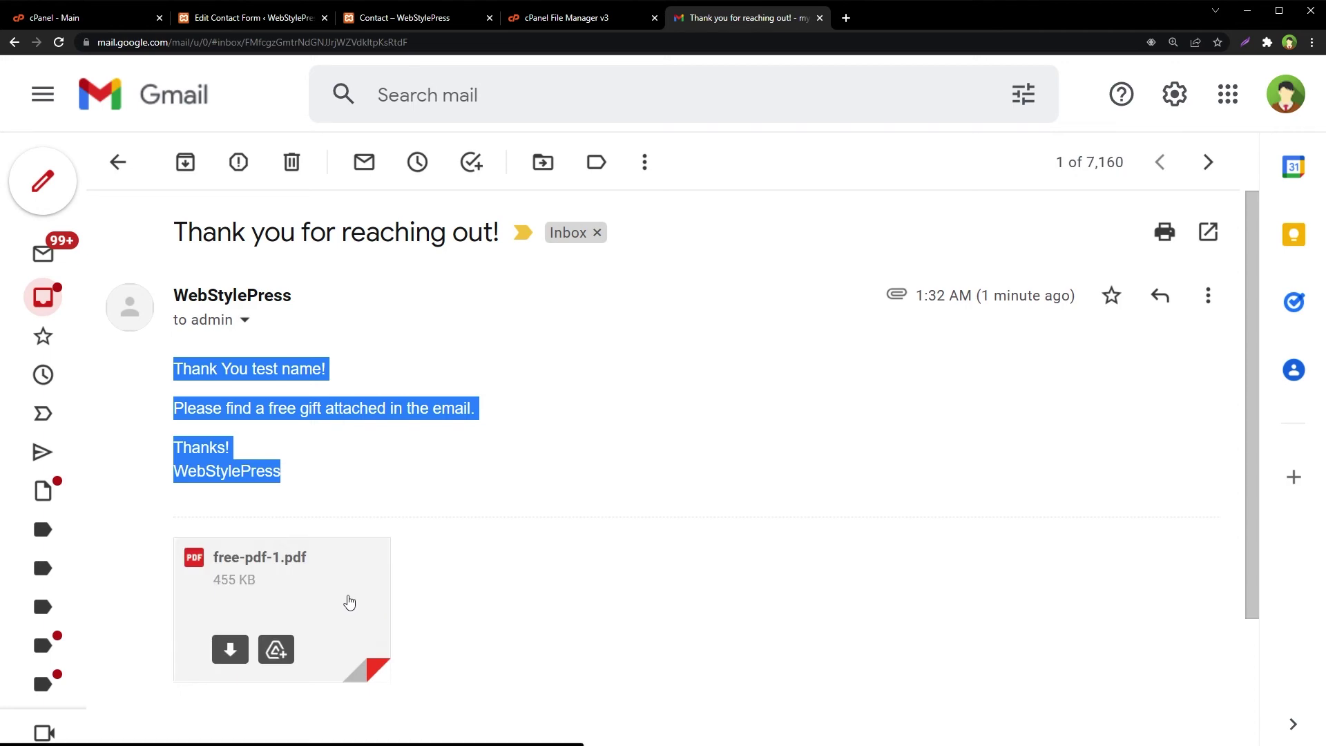
left_click(349, 602)
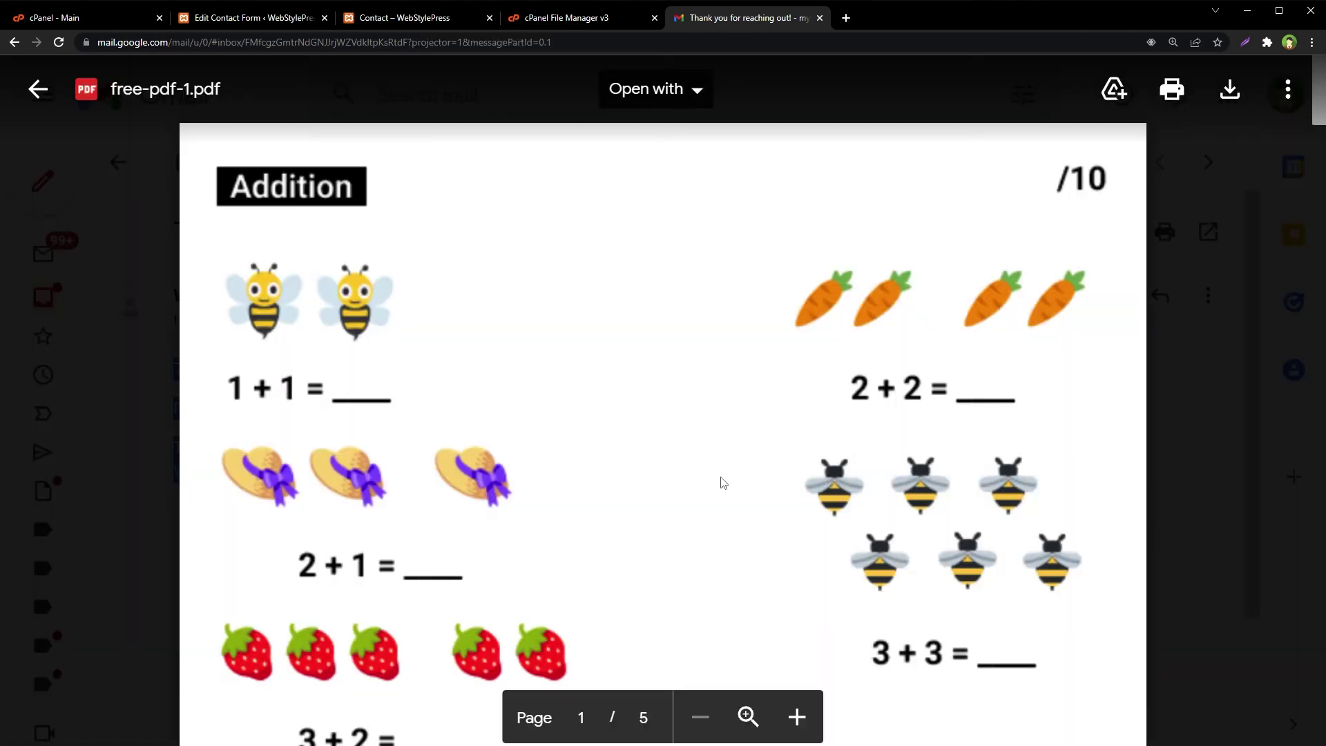
scroll(723, 483, "down", 20)
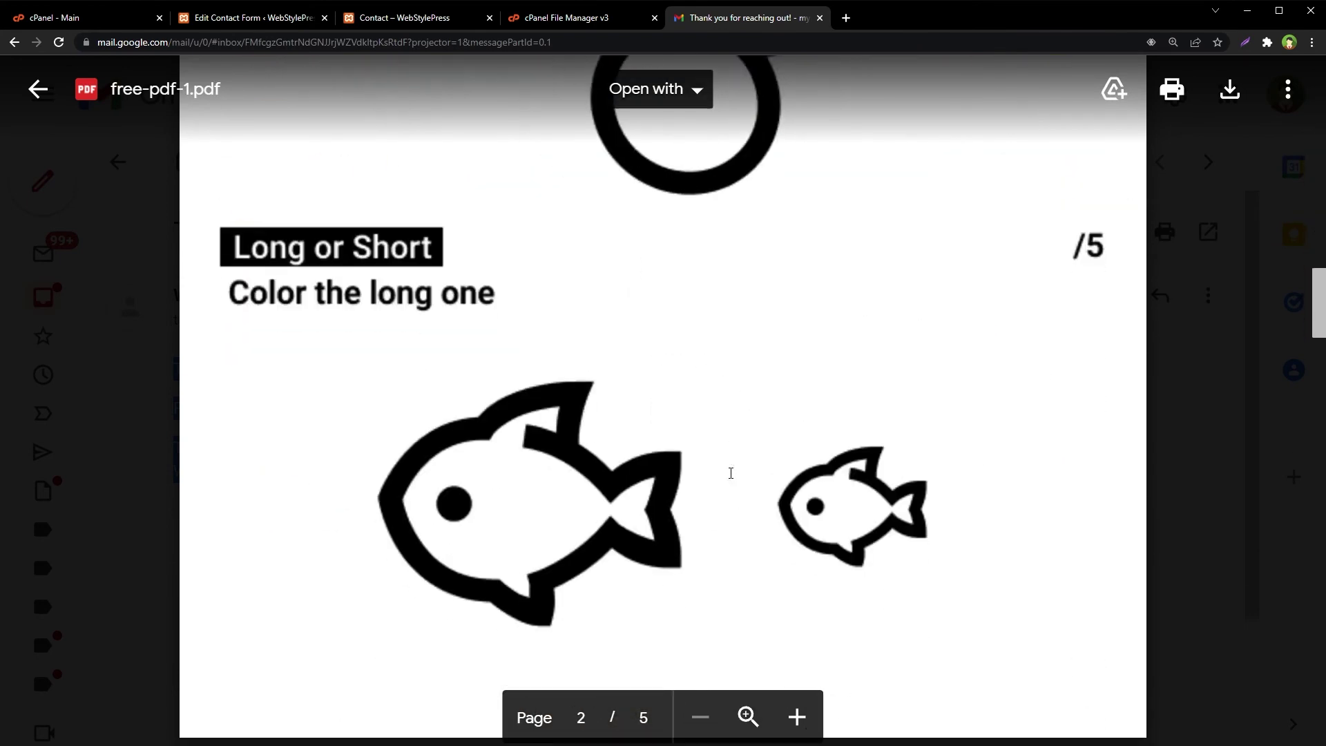
scroll(731, 474, "up", 20)
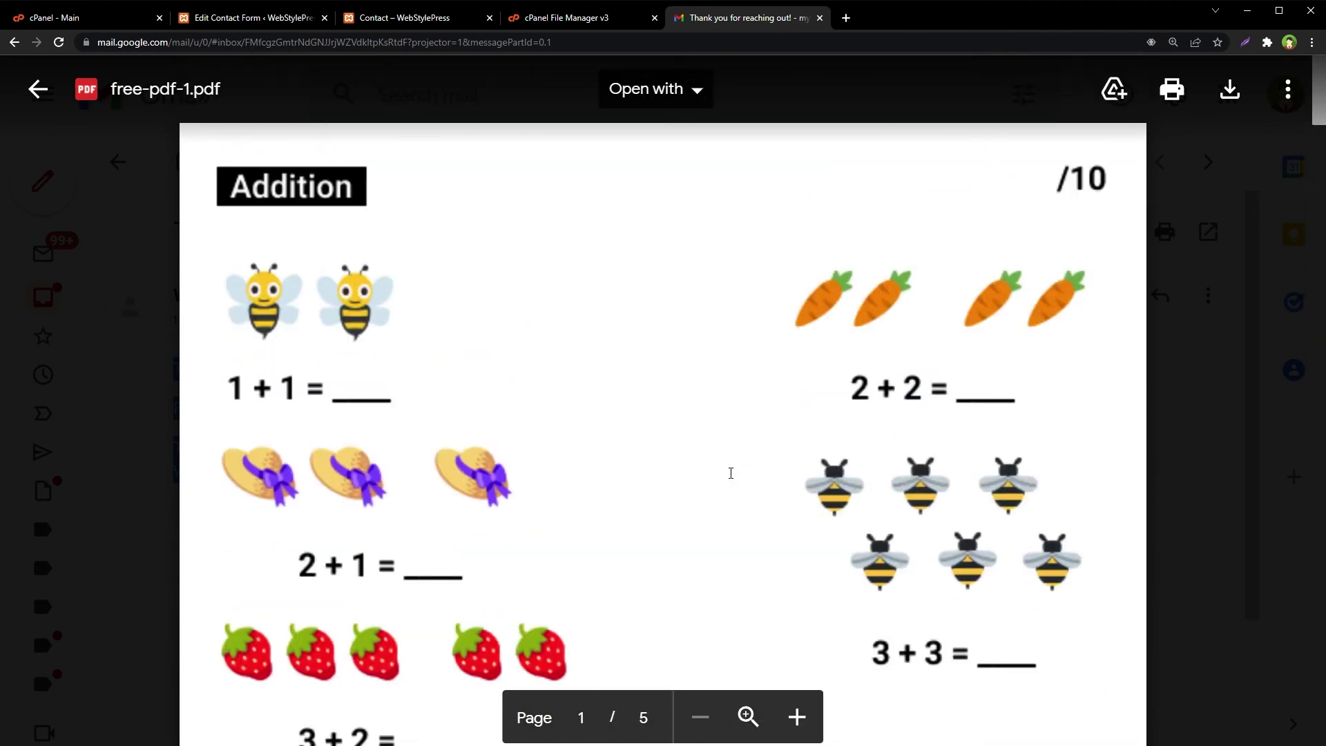
left_click(148, 458)
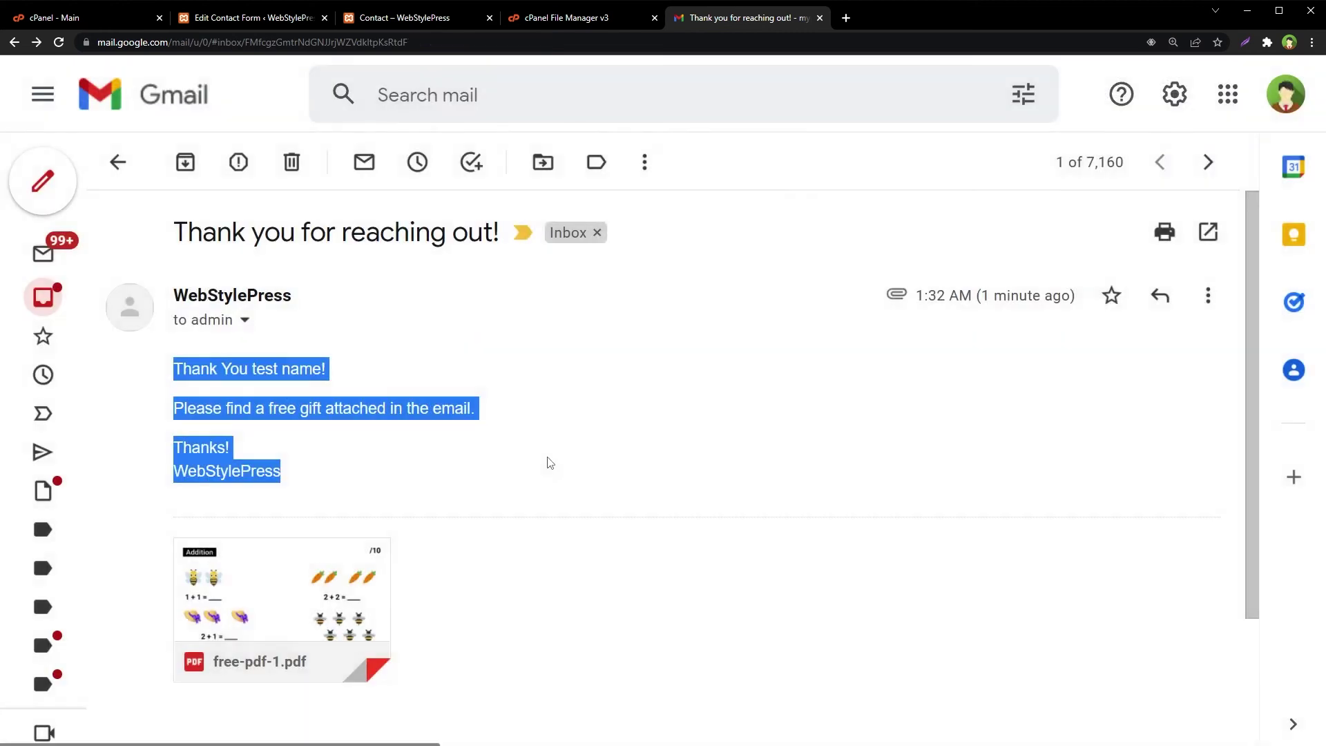
Go back to the contact form editor and highlight the uploads/2022/02/free-pdf-1.pdf attachment path
key("ctrl+2")
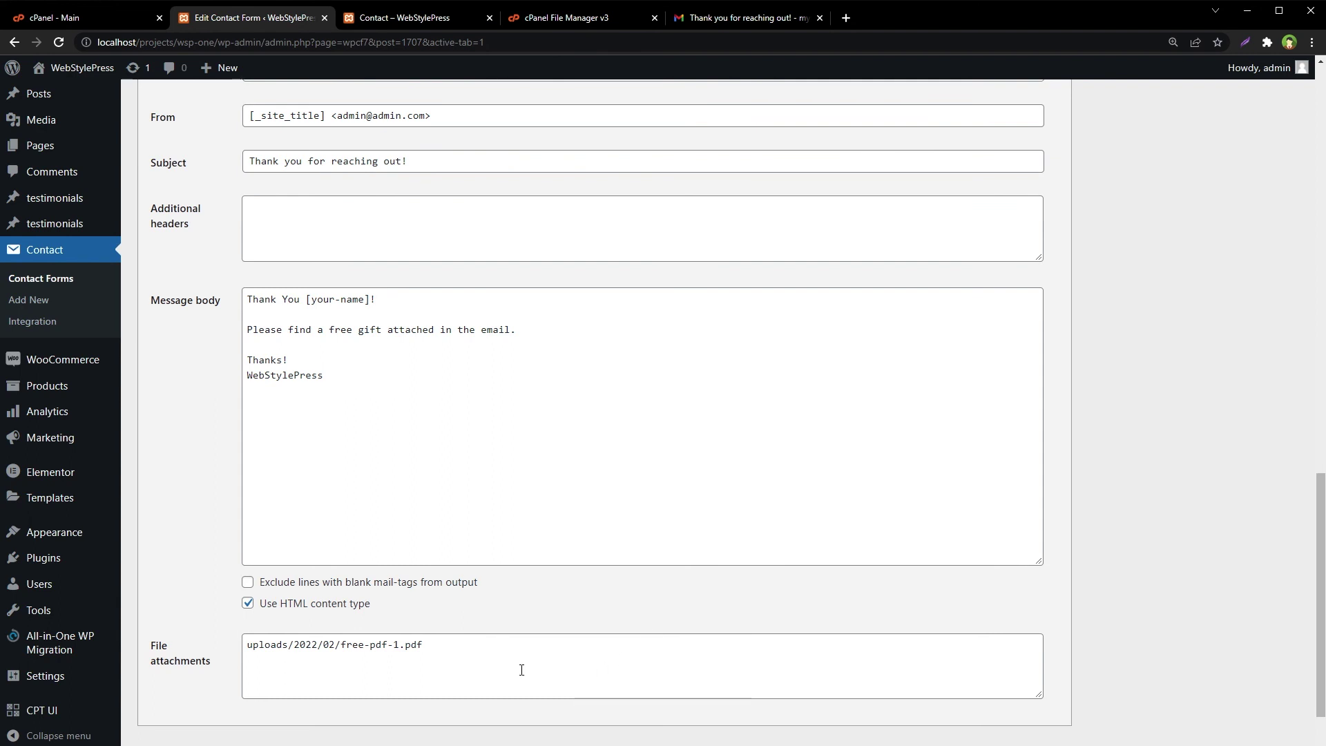
left_click_drag(521, 643, 168, 634)
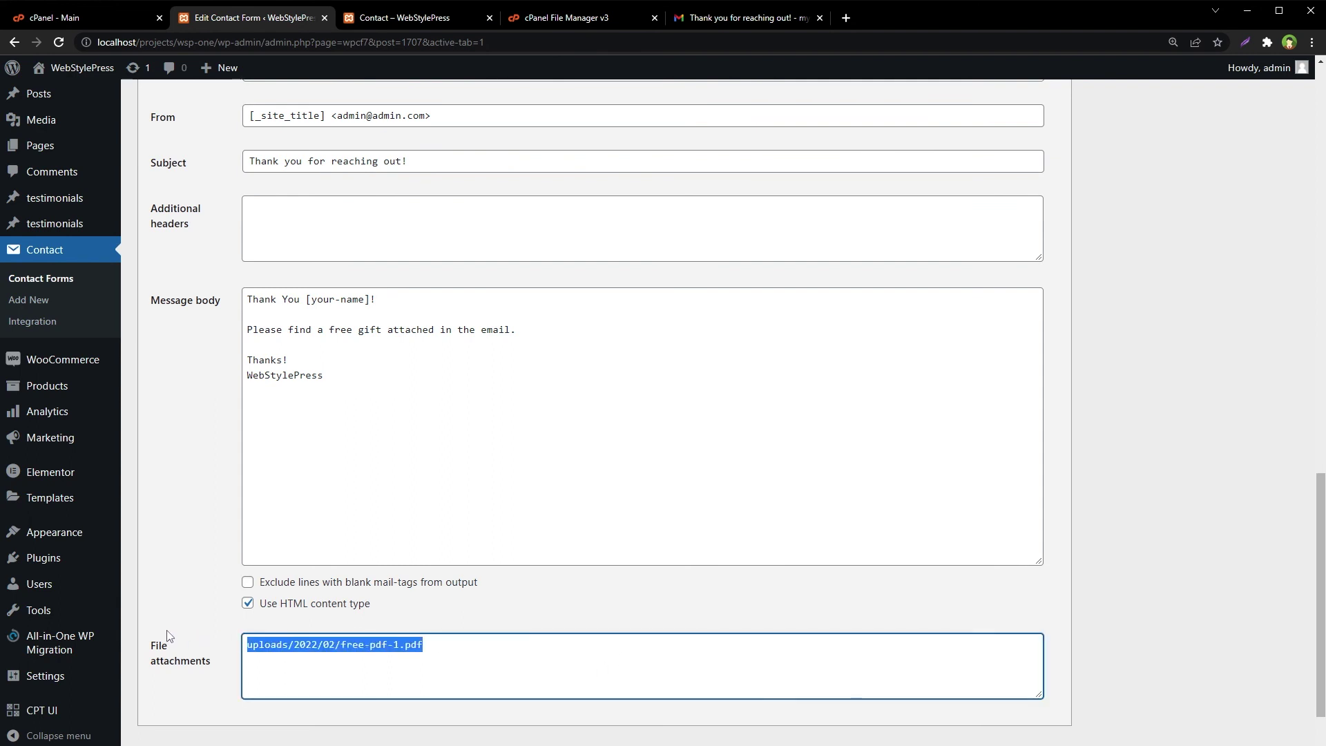